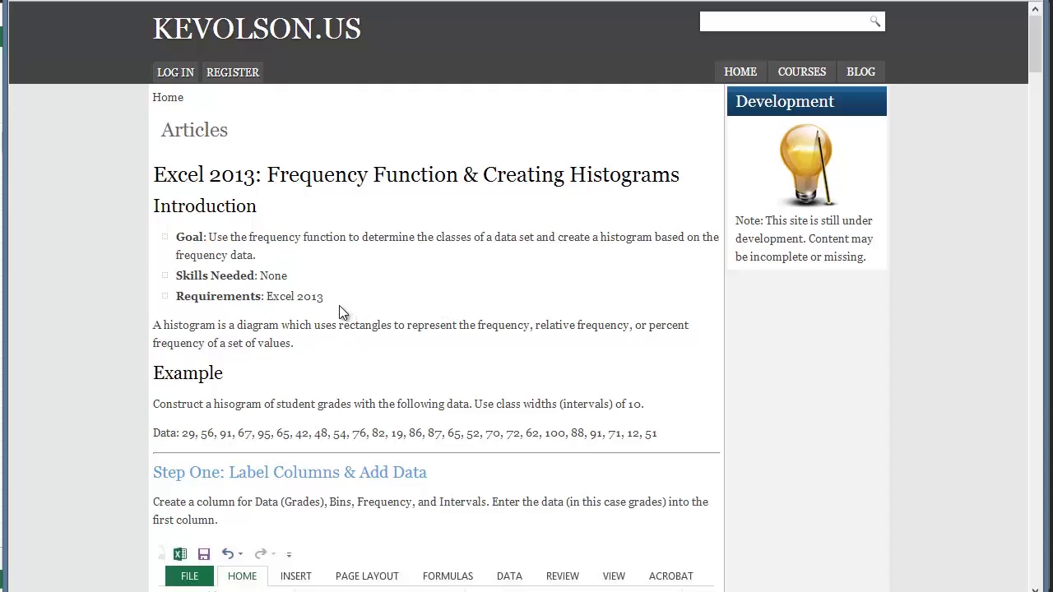
Highlight the Excel 2013 requirement text and zoom the article in one step
{"action": "left_click_drag", "start_coordinate": [268, 300], "coordinate": [349, 301]}
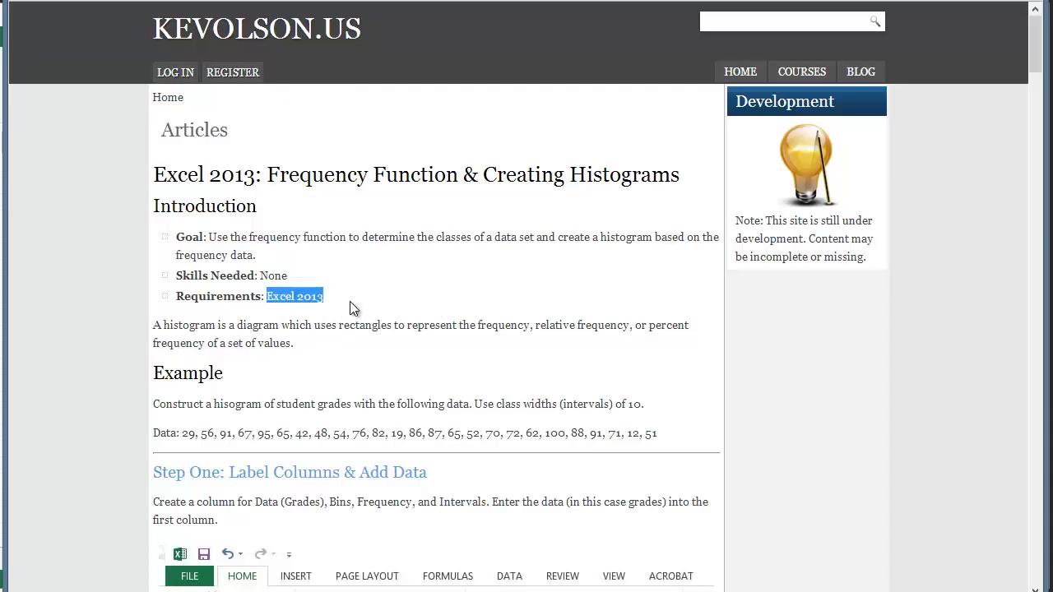
{"action": "left_click", "coordinate": [350, 307]}
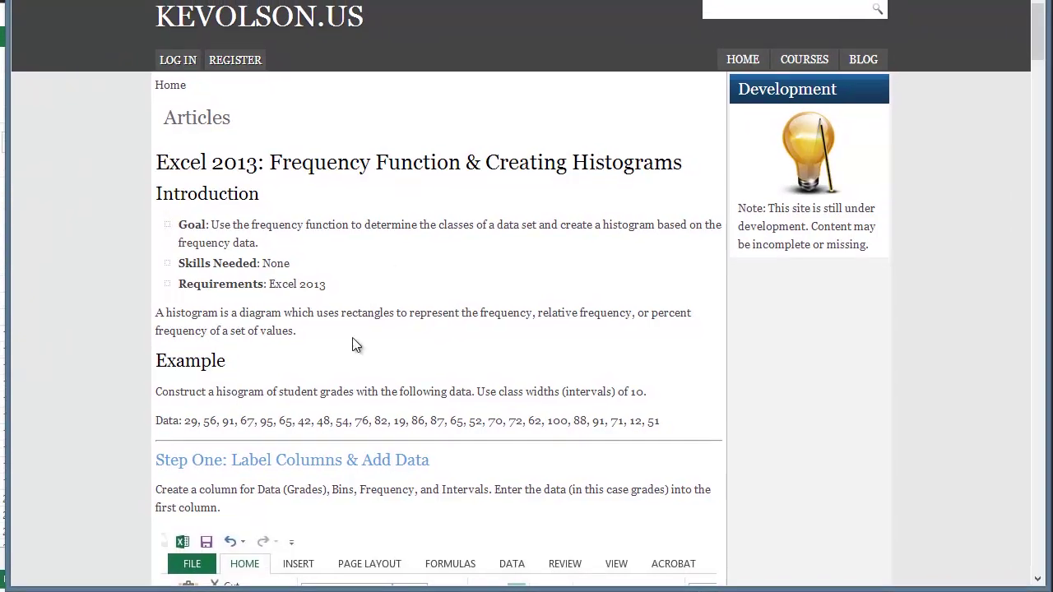
{"action": "key", "text": "ctrl+plus"}
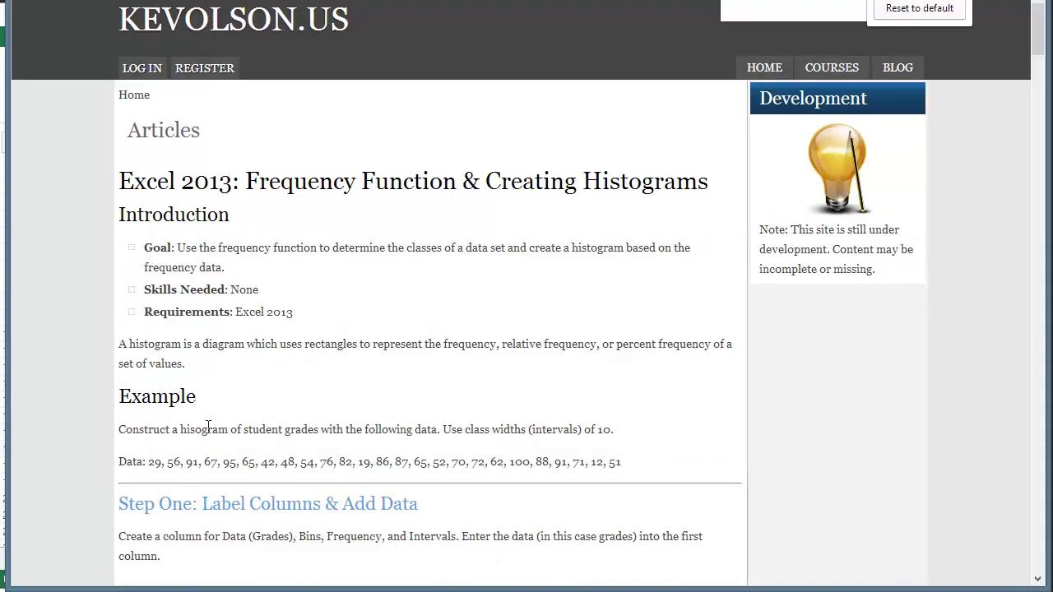
Highlight the article's example instructions and the grade data values
{"action": "left_click_drag", "start_coordinate": [153, 432], "coordinate": [342, 432]}
{"action": "left_click", "coordinate": [394, 434]}
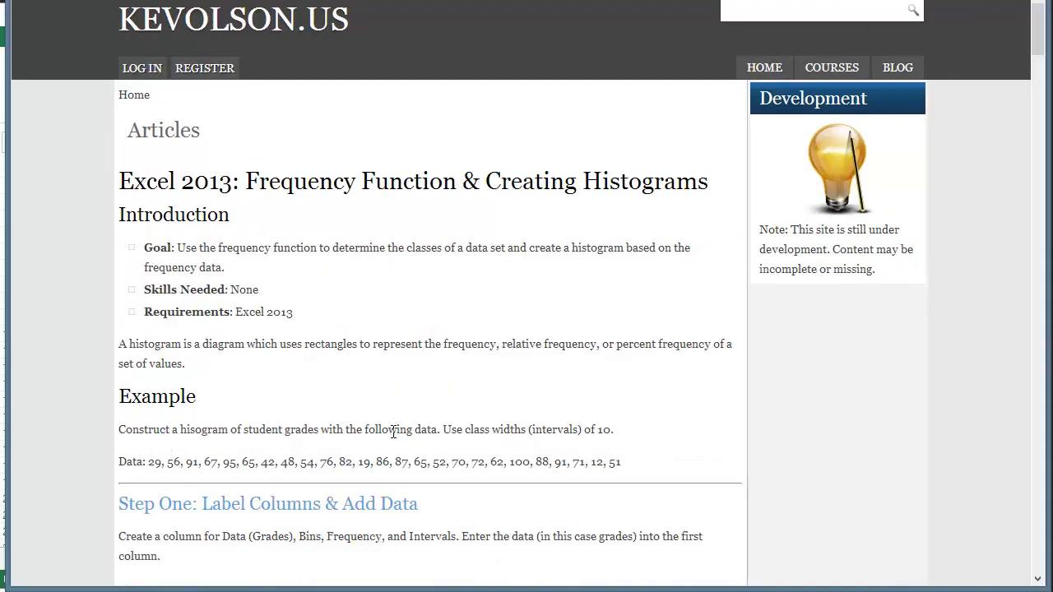
{"action": "left_click_drag", "start_coordinate": [148, 461], "coordinate": [218, 457]}
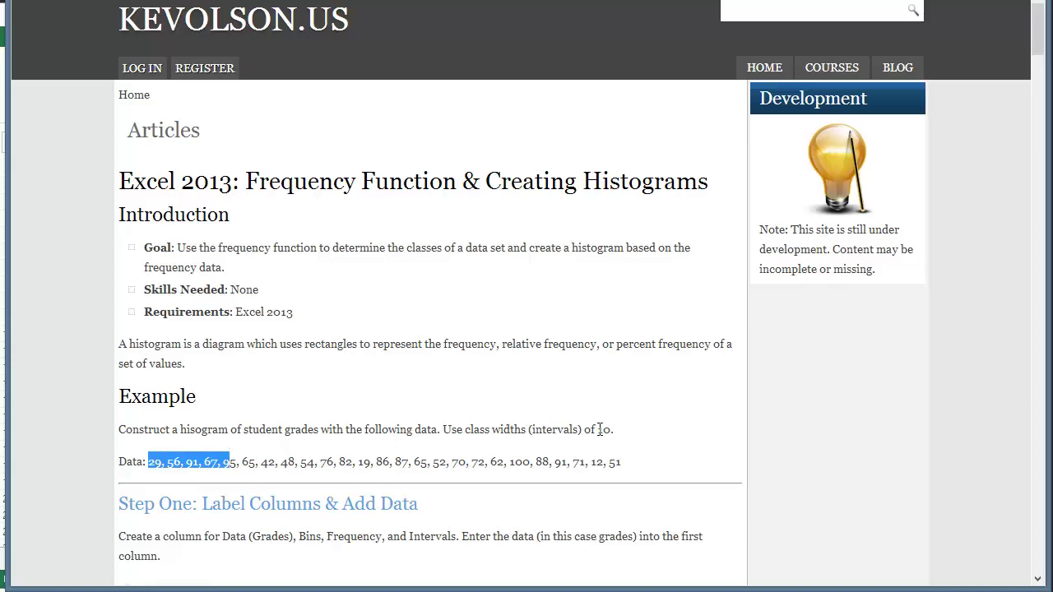
{"action": "left_click", "coordinate": [157, 477]}
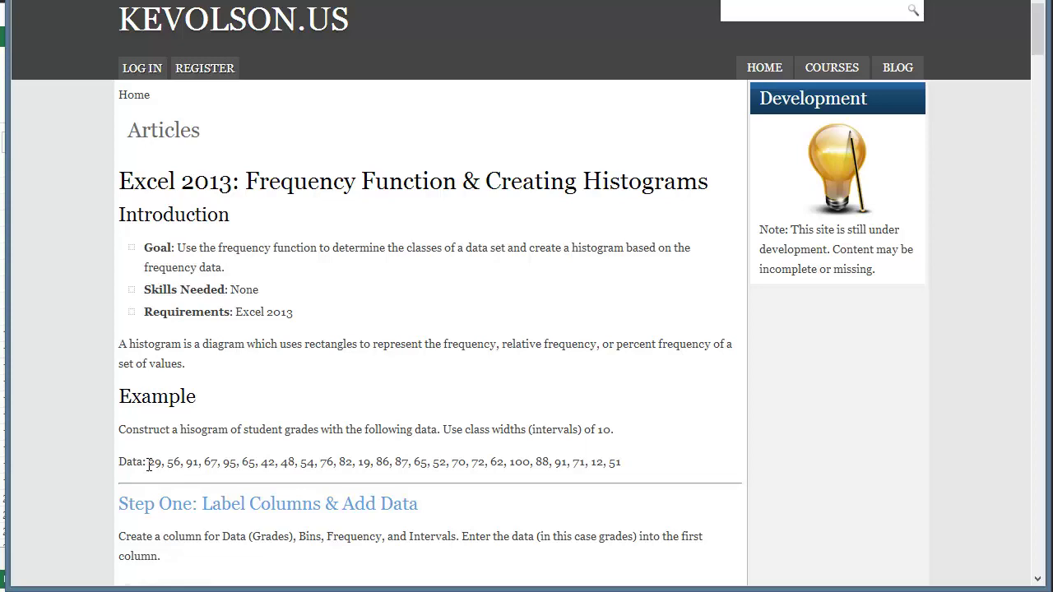
{"action": "left_click_drag", "start_coordinate": [148, 462], "coordinate": [631, 469]}
{"action": "left_click", "coordinate": [191, 464]}
Enter the headers Bins, Frequency and Intervals into B1:D1 beside Grades
{"action": "left_click", "coordinate": [630, 469]}
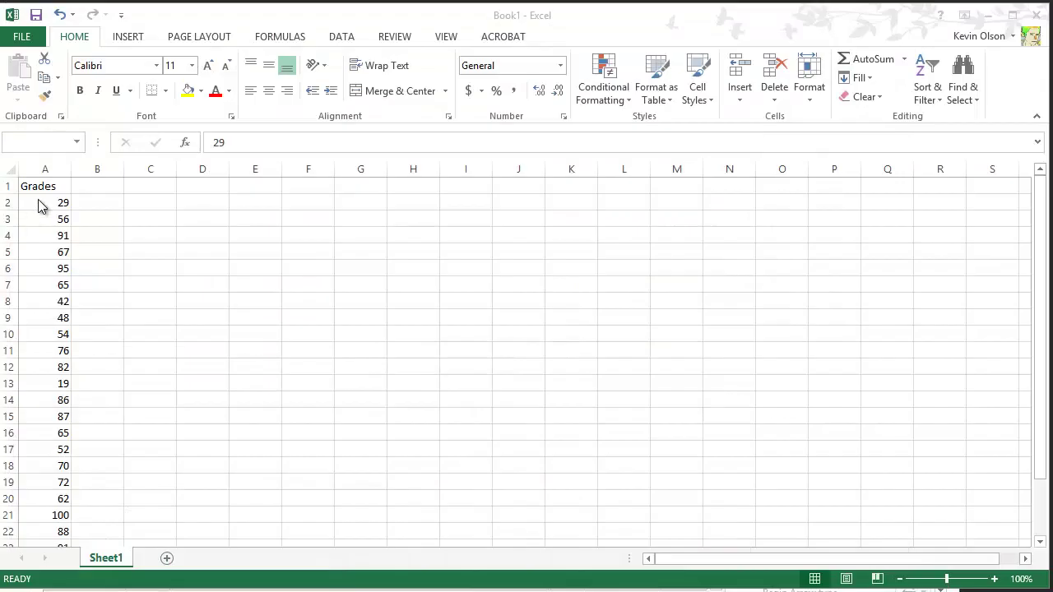
{"action": "left_click", "coordinate": [111, 204]}
{"action": "left_click", "coordinate": [54, 204]}
{"action": "left_click", "coordinate": [94, 187]}
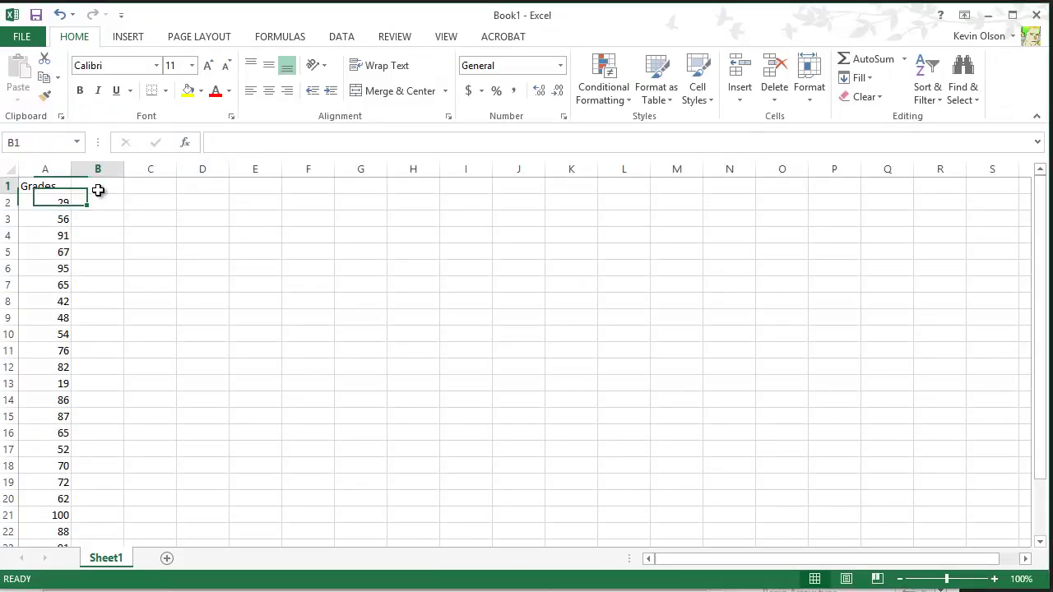
{"action": "left_click", "coordinate": [41, 187]}
{"action": "left_click", "coordinate": [89, 187]}
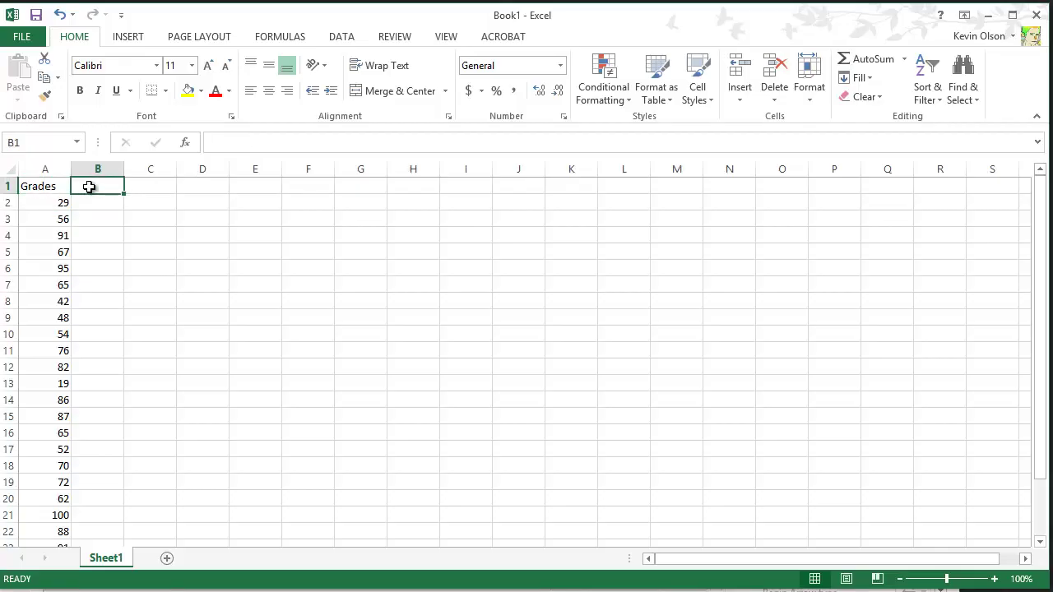
{"action": "type", "text": "Bins"}
{"action": "key", "text": "Tab"}
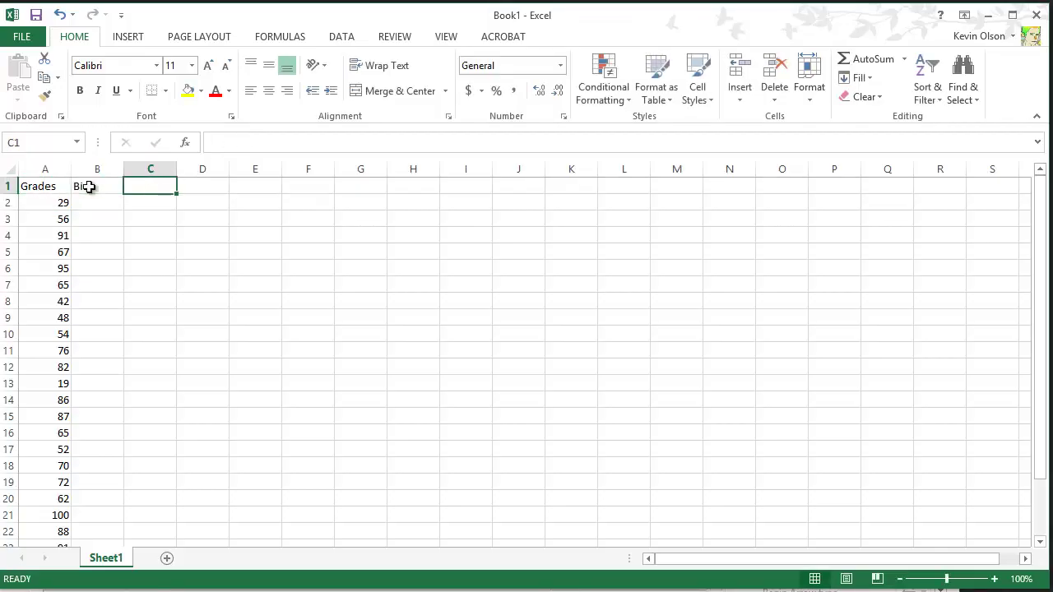
{"action": "type", "text": "Frequency"}
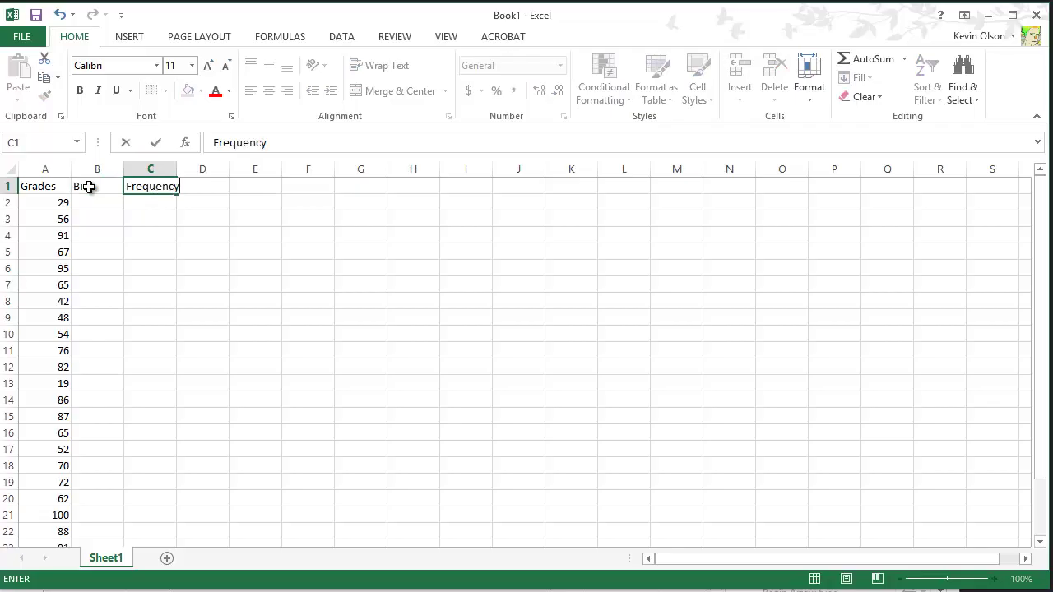
{"action": "key", "text": "Tab"}
{"action": "type", "text": "Interval"}
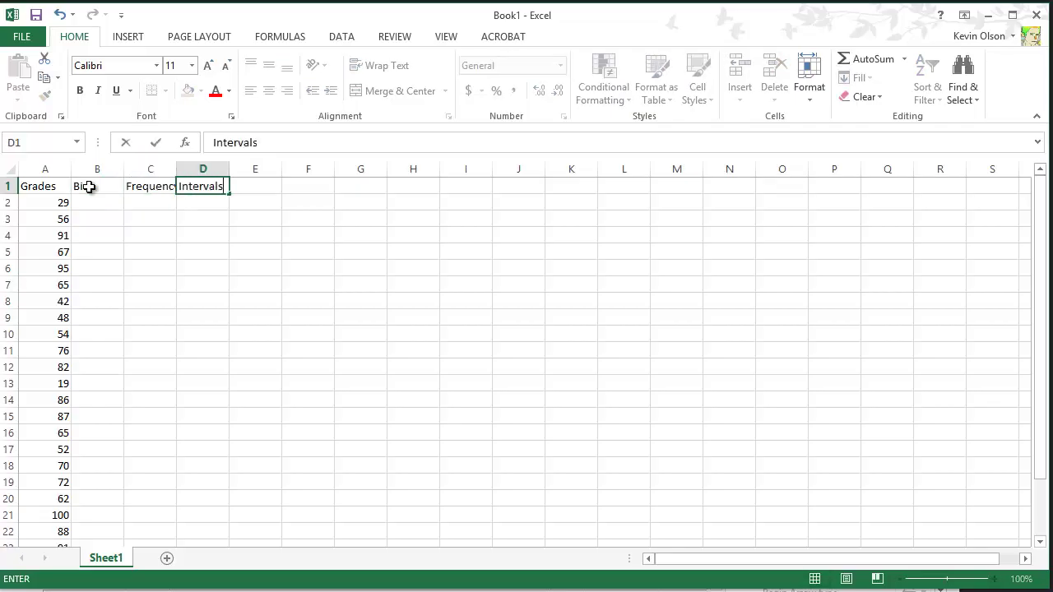
{"action": "type", "text": "s"}
{"action": "left_click", "coordinate": [156, 216]}
Widen columns C and B so the new headers fit
{"action": "left_click_drag", "start_coordinate": [176, 170], "coordinate": [190, 171]}
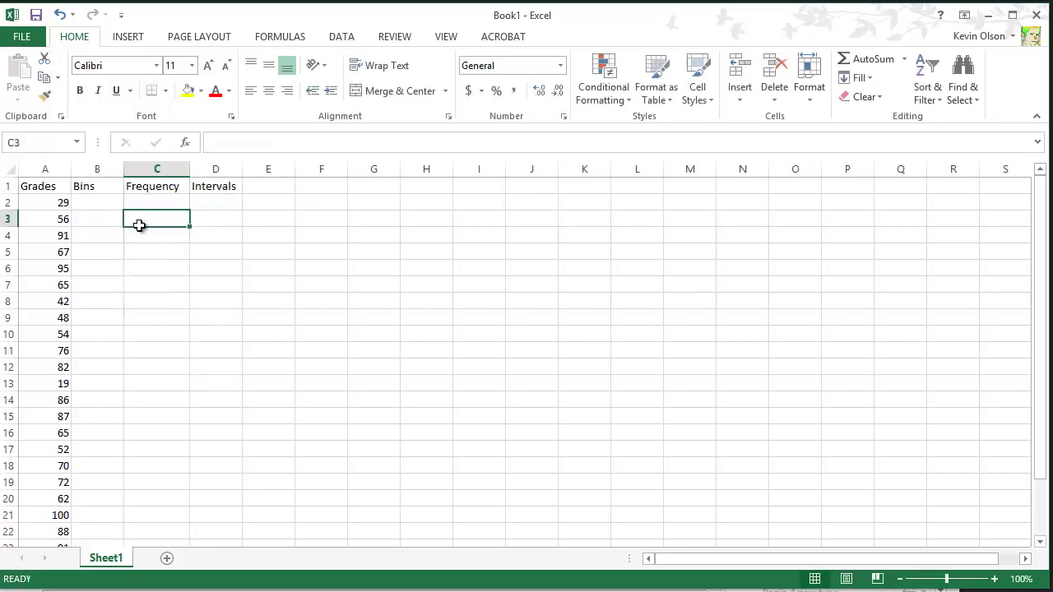
{"action": "left_click_drag", "start_coordinate": [124, 169], "coordinate": [129, 169]}
{"action": "left_click", "coordinate": [106, 248]}
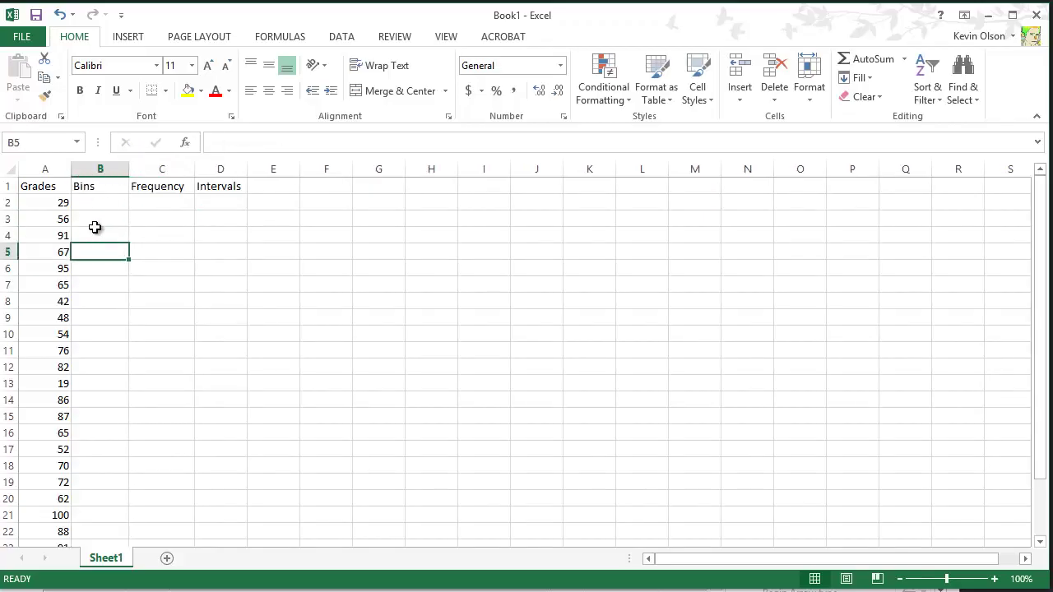
{"action": "left_click", "coordinate": [100, 217]}
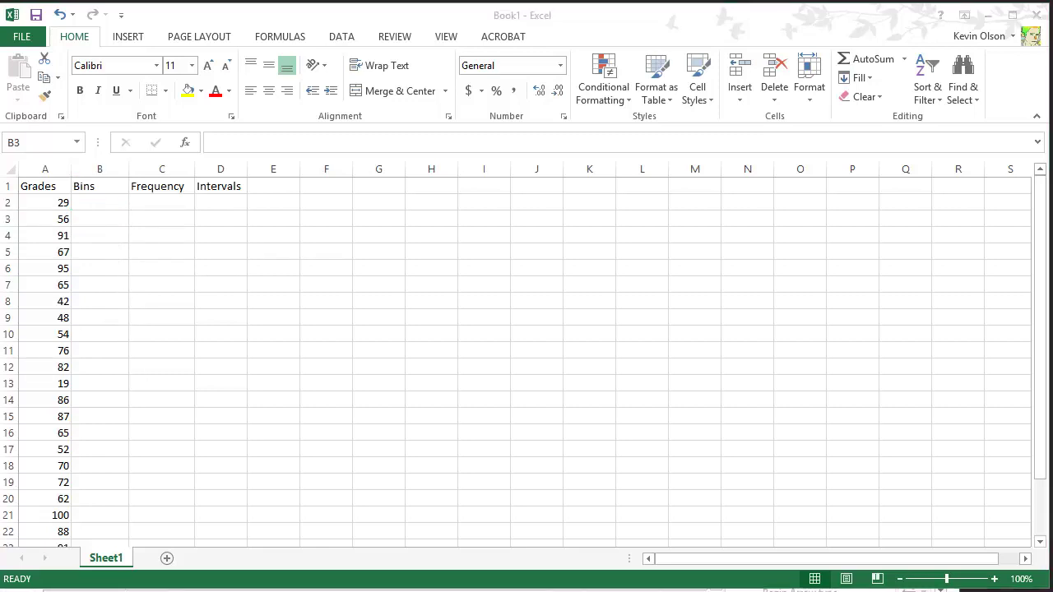
Enter the first interval label 0-9 in D2 and a 10-19 label in D3
{"action": "left_click", "coordinate": [220, 204]}
{"action": "left_click", "coordinate": [69, 205]}
{"action": "scroll", "coordinate": [66, 428], "scroll_direction": "down", "scroll_amount": 3}
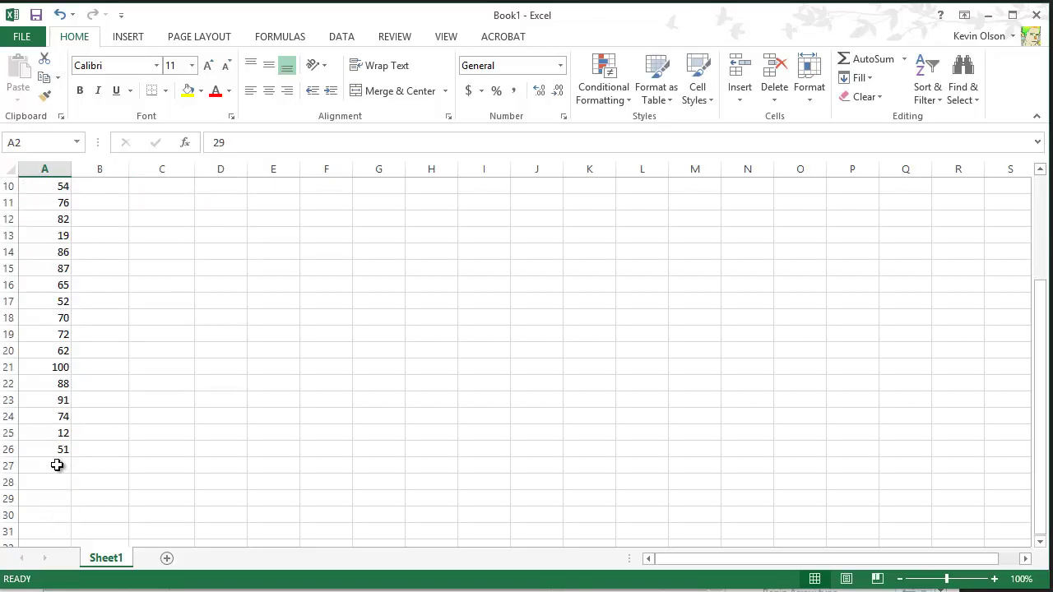
{"action": "scroll", "coordinate": [57, 453], "scroll_direction": "up", "scroll_amount": 3}
{"action": "left_click", "coordinate": [170, 353]}
{"action": "left_click", "coordinate": [137, 287]}
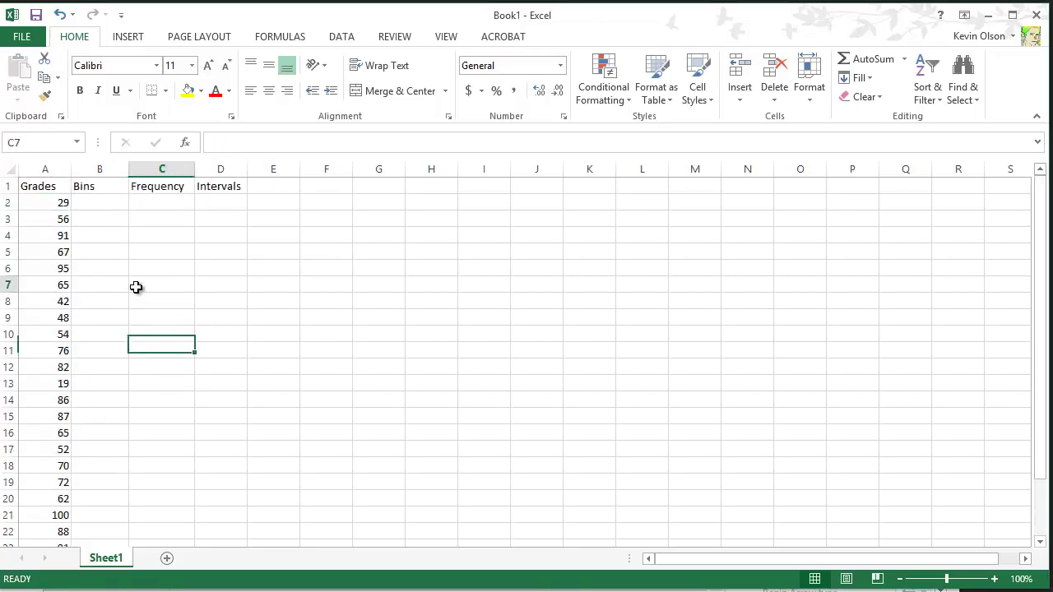
{"action": "left_click", "coordinate": [211, 204]}
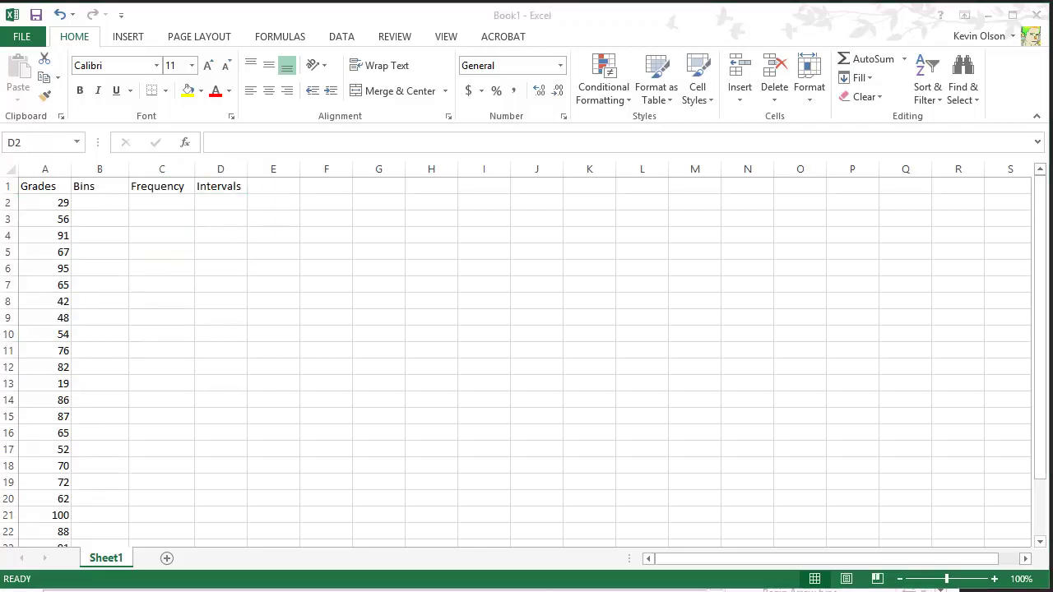
{"action": "left_click", "coordinate": [213, 201]}
{"action": "type", "text": "0"}
{"action": "type", "text": "-59"}
{"action": "key", "text": "Return"}
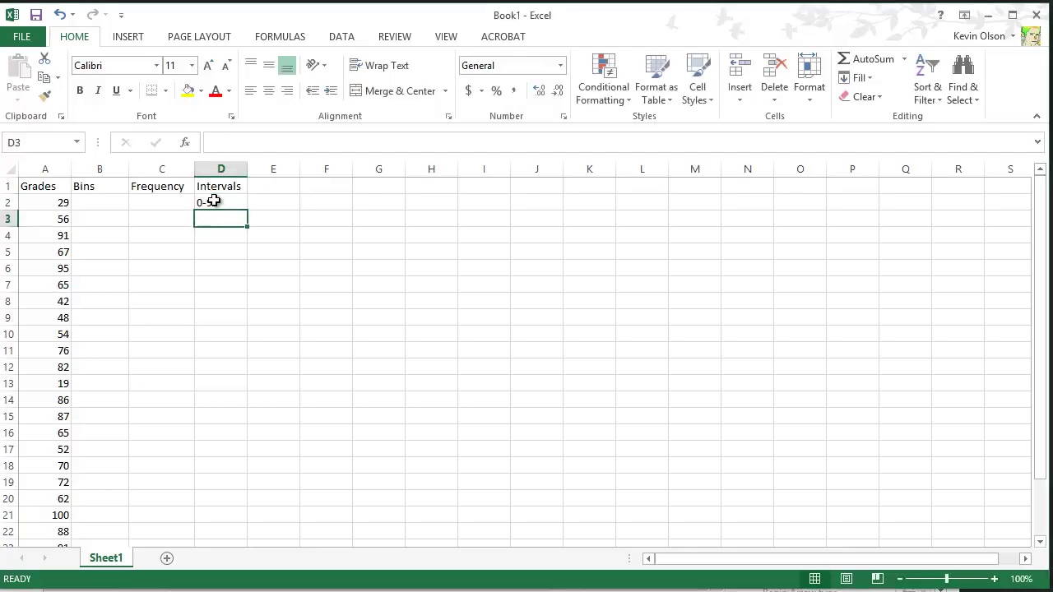
{"action": "type", "text": "10-19"}
{"action": "key", "text": "Return"}
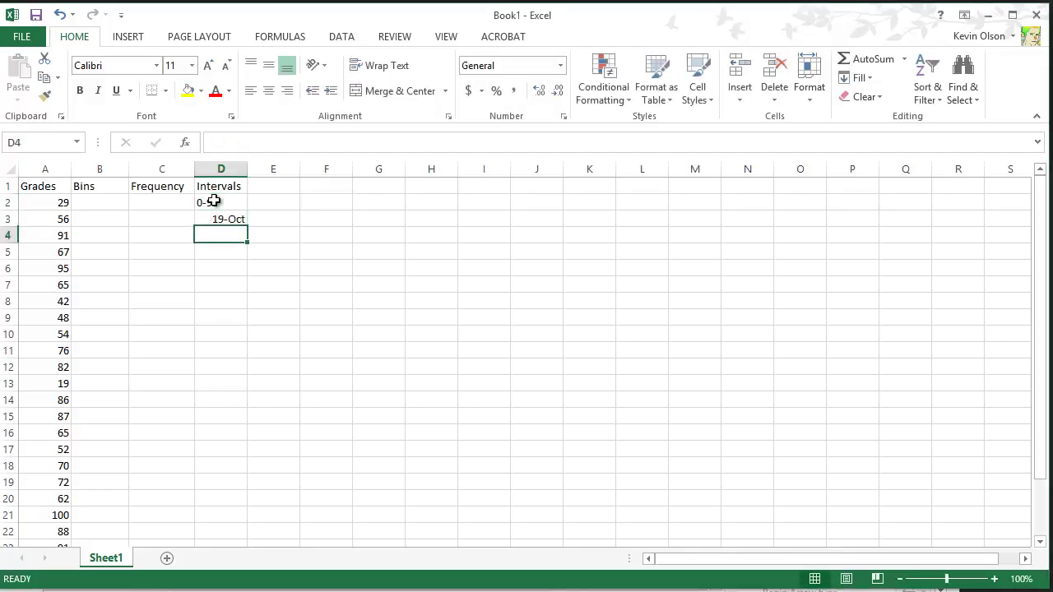
Clear the date conversion in D3 and format D2:D19 as Text
{"action": "left_click", "coordinate": [217, 219]}
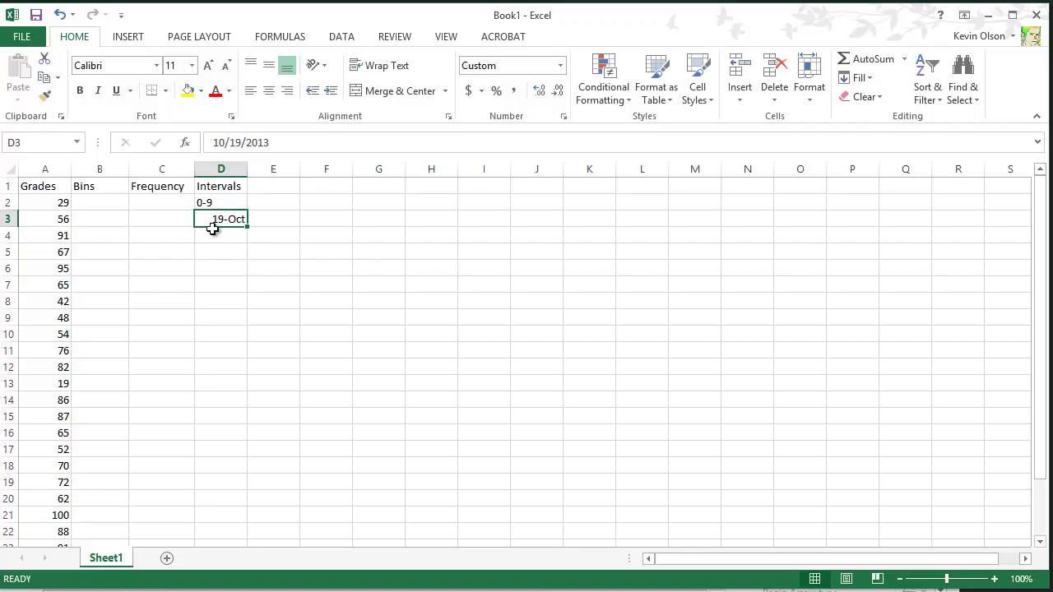
{"action": "left_click", "coordinate": [212, 230]}
{"action": "left_click", "coordinate": [212, 224]}
{"action": "key", "text": "Delete"}
{"action": "left_click_drag", "start_coordinate": [228, 206], "coordinate": [223, 484]}
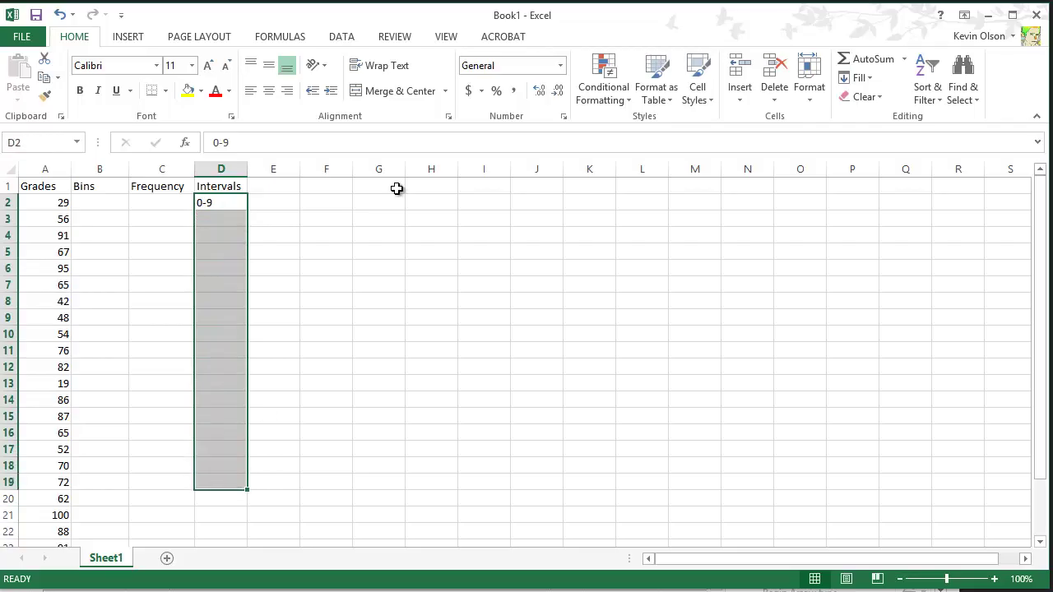
{"action": "left_click", "coordinate": [560, 66]}
{"action": "left_click", "coordinate": [527, 464]}
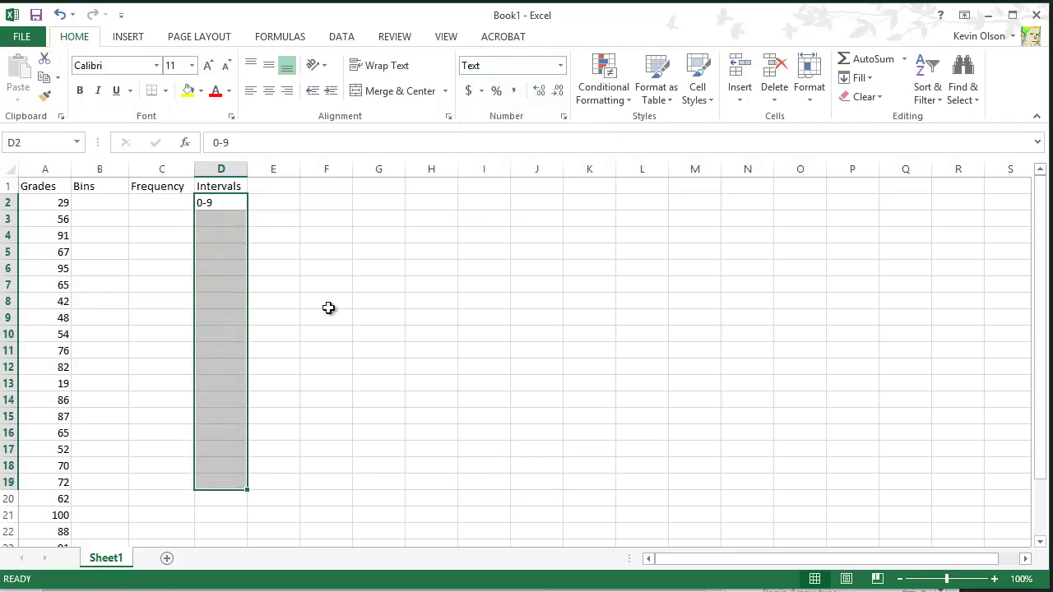
Enter interval labels 10-19, 20-29, 30-39, 40-49 and 50-59 in D3:D7
{"action": "left_click", "coordinate": [223, 218]}
{"action": "type", "text": "10-19"}
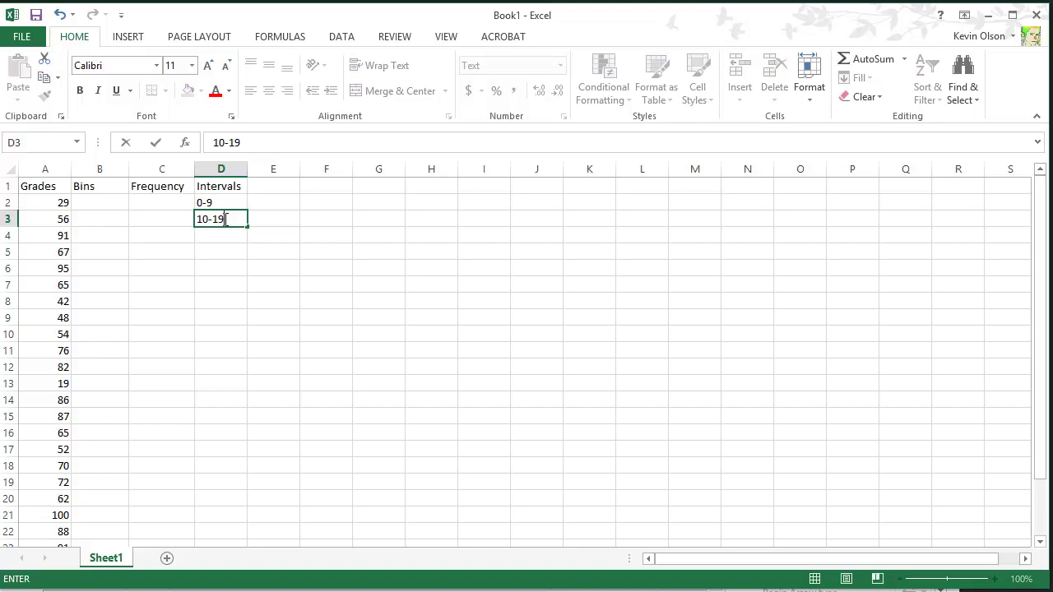
{"action": "key", "text": "Return"}
{"action": "type", "text": "20-29"}
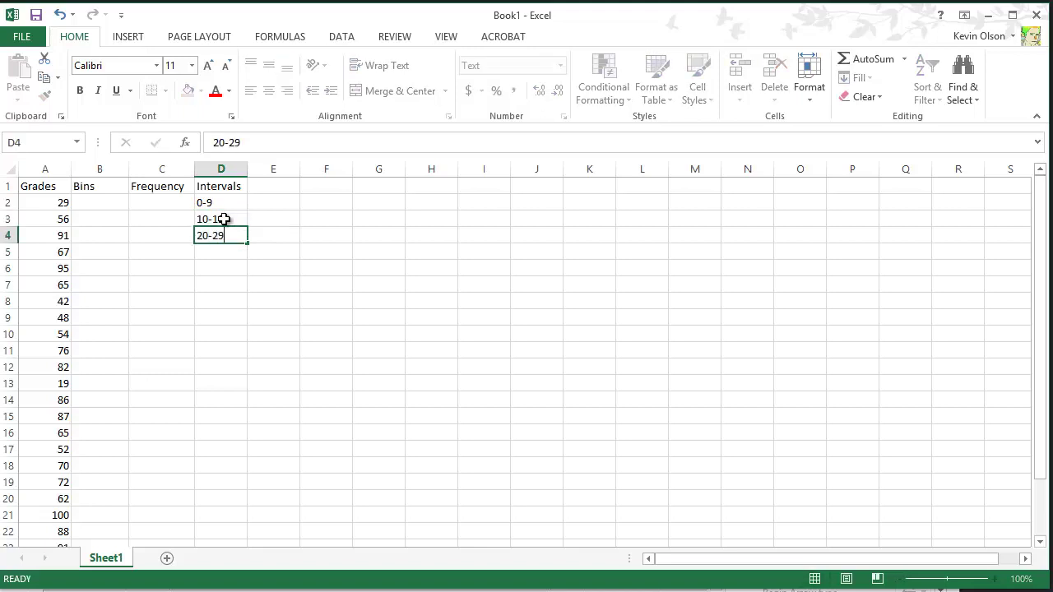
{"action": "key", "text": "Return"}
{"action": "type", "text": "30-39"}
{"action": "key", "text": "Return"}
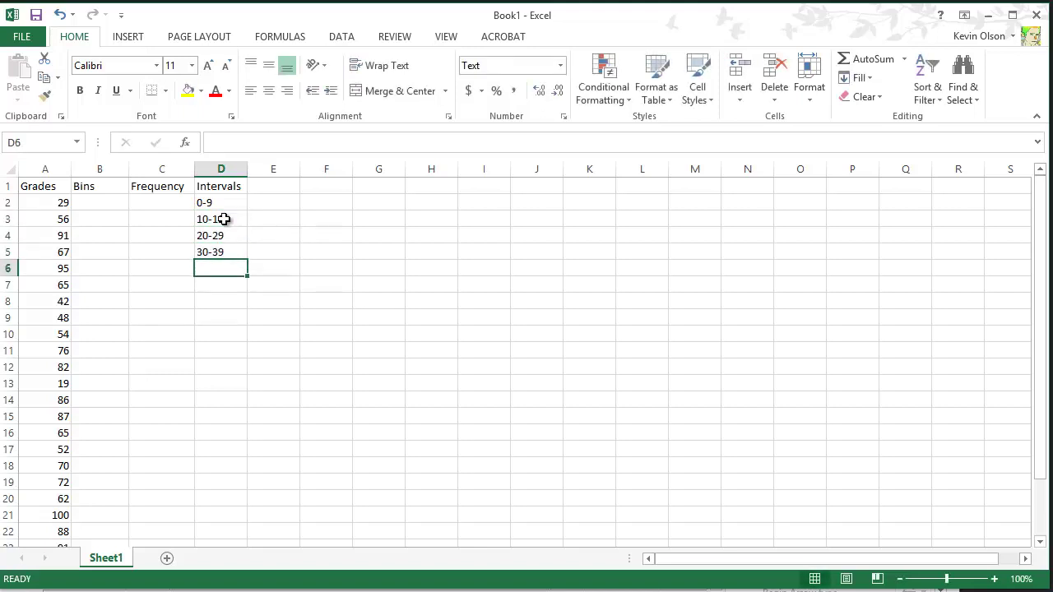
{"action": "type", "text": "40-49"}
{"action": "key", "text": "Return"}
{"action": "type", "text": "50-59"}
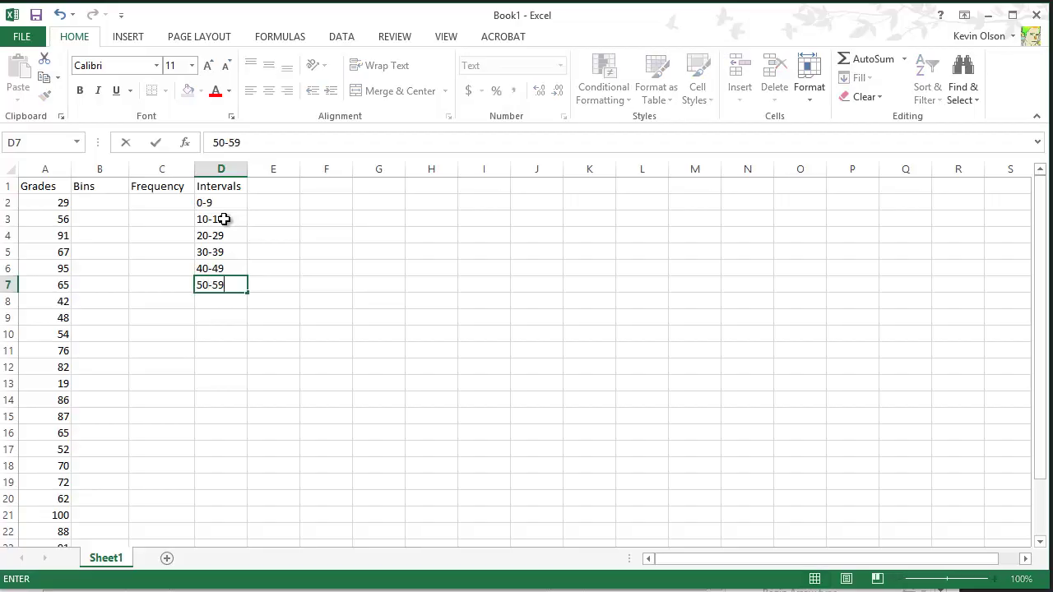
{"action": "key", "text": "Return"}
Enter interval labels 60-69, 70-79, 80-89, 90-99 and 100+ in D8:D12
{"action": "type", "text": "60-69"}
{"action": "key", "text": "Return"}
{"action": "type", "text": "70-79"}
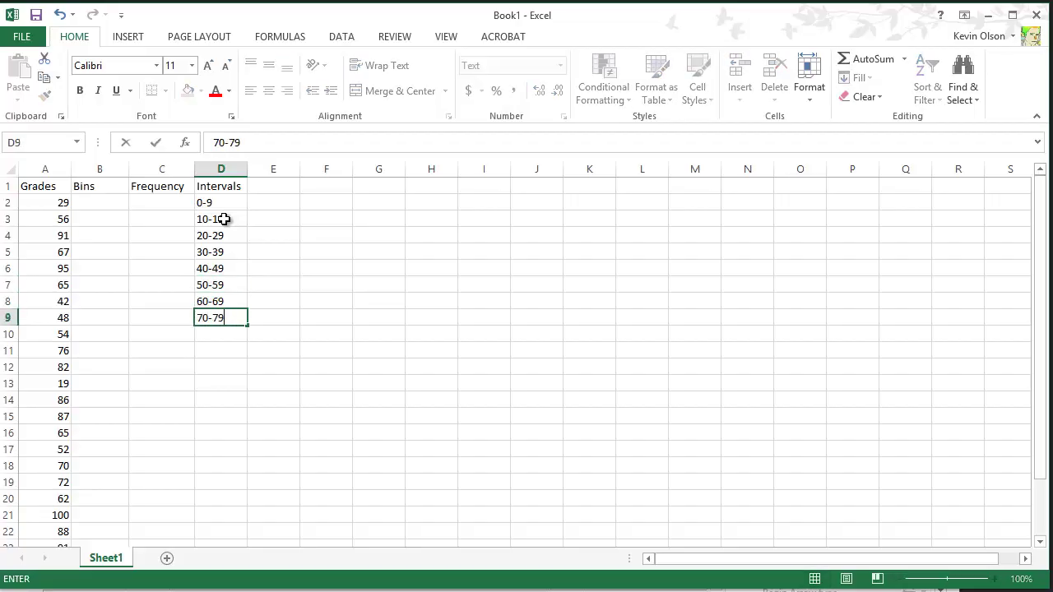
{"action": "key", "text": "Return"}
{"action": "type", "text": "80-89"}
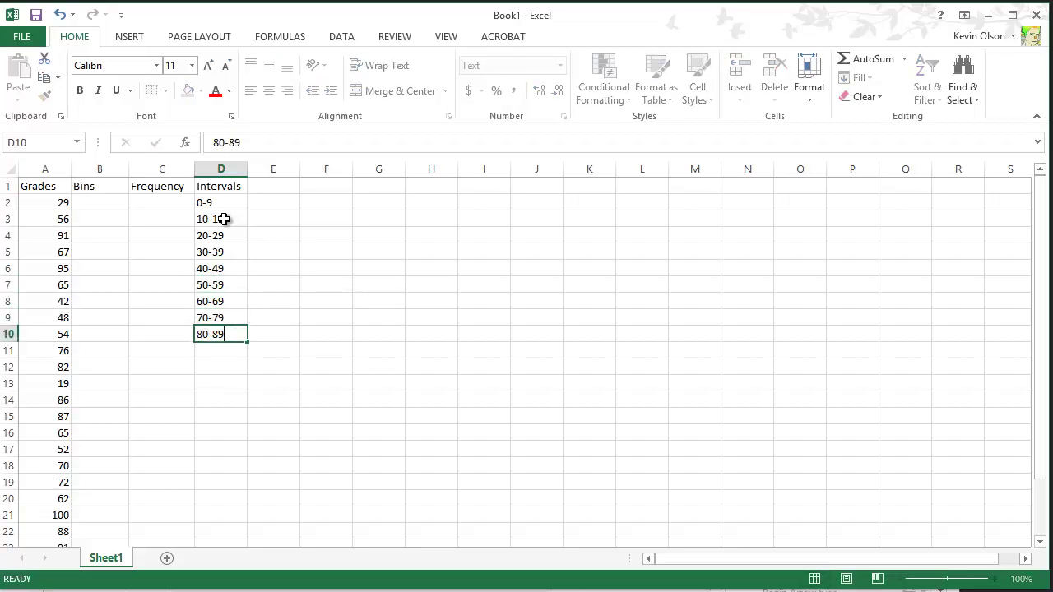
{"action": "key", "text": "Return"}
{"action": "type", "text": "90-99"}
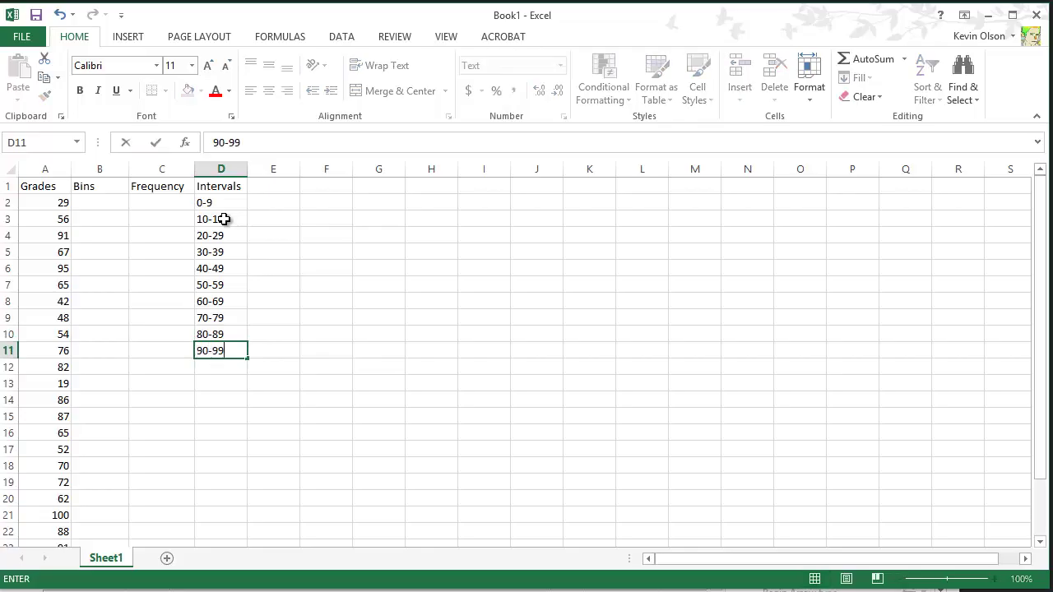
{"action": "key", "text": "Return"}
{"action": "type", "text": "0"}
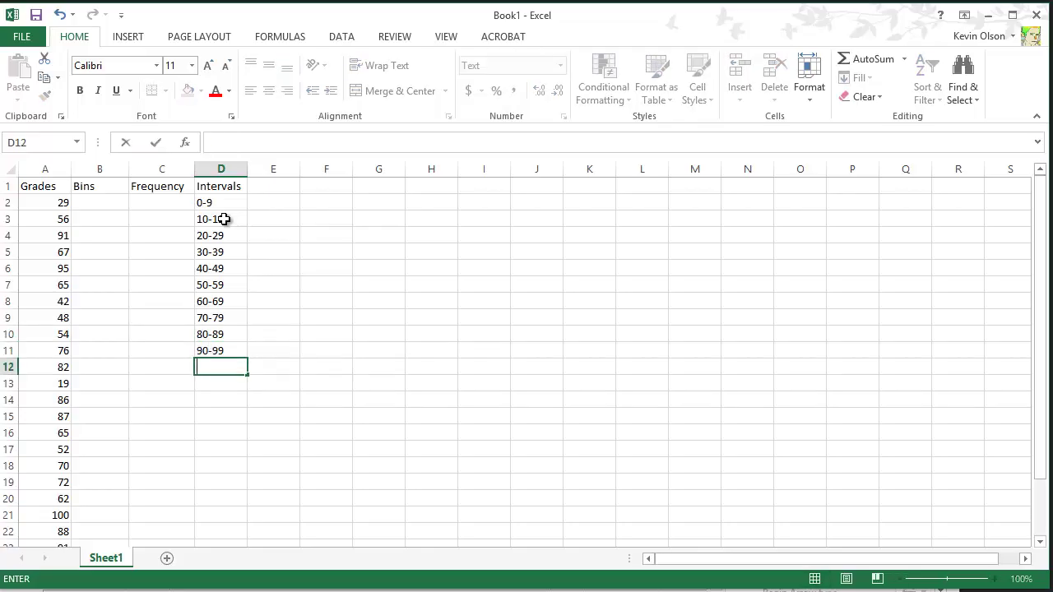
{"action": "type", "text": "100+"}
{"action": "key", "text": "Return"}
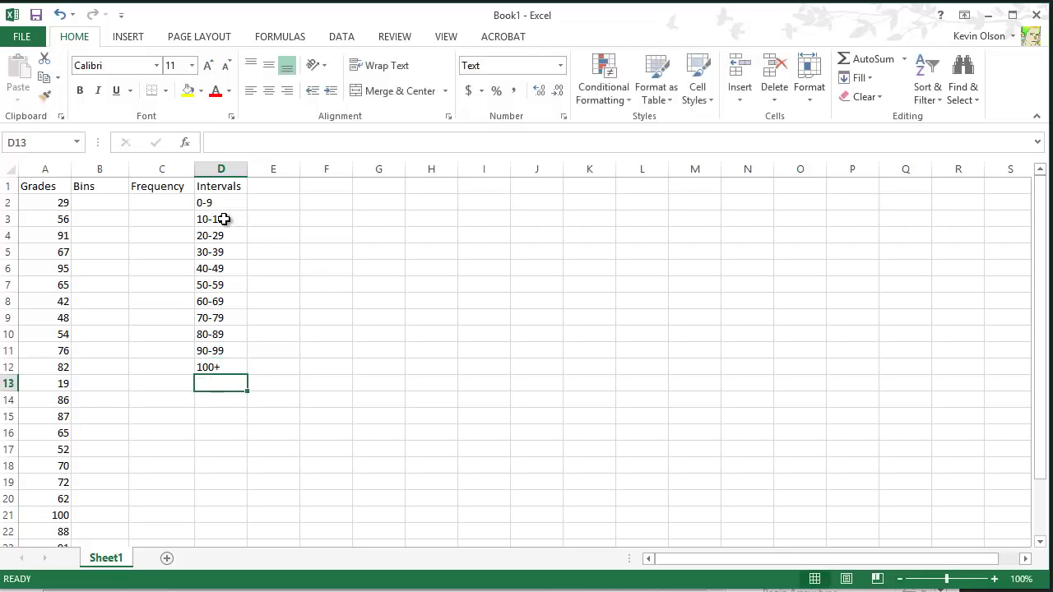
Enter the first bin limit 9 in B2 beside the 0-9 interval
{"action": "left_click", "coordinate": [140, 207]}
{"action": "left_click", "coordinate": [87, 203]}
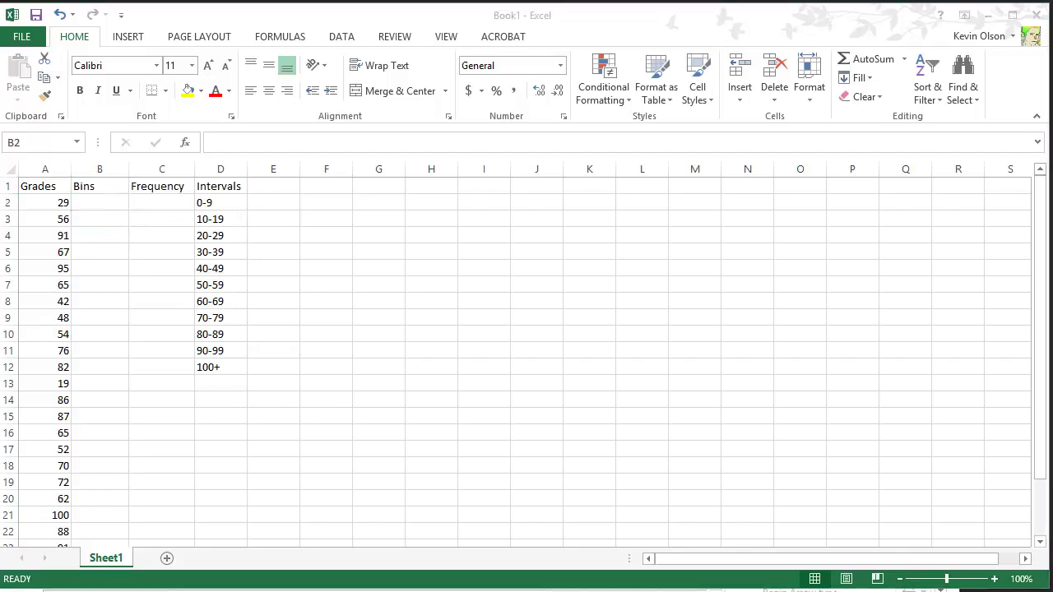
{"action": "left_click", "coordinate": [141, 207]}
{"action": "left_click", "coordinate": [111, 204]}
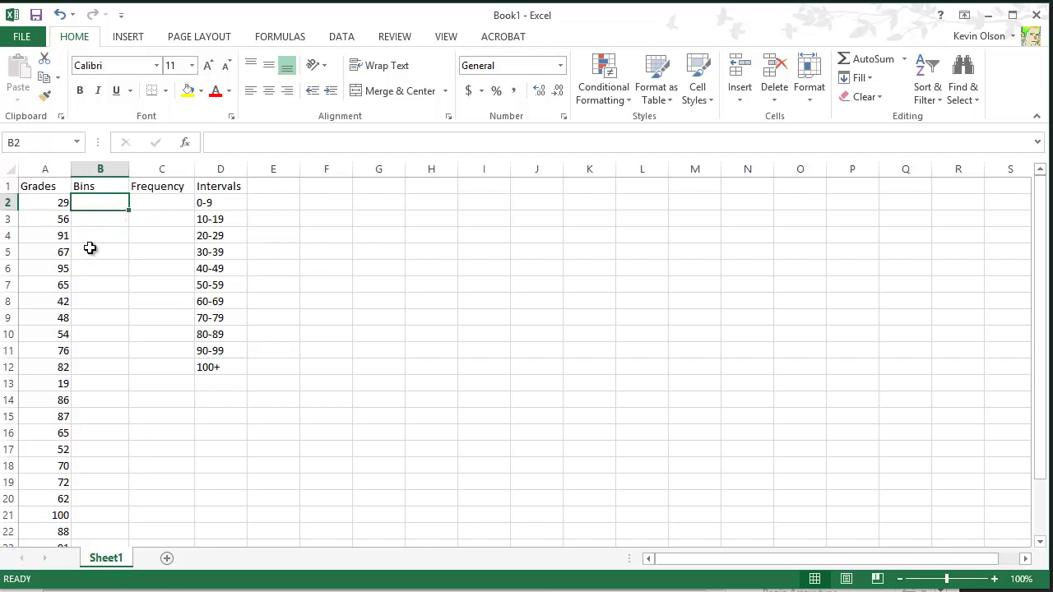
{"action": "left_click", "coordinate": [130, 258]}
{"action": "left_click", "coordinate": [153, 207]}
{"action": "left_click", "coordinate": [105, 207]}
{"action": "left_click", "coordinate": [213, 205]}
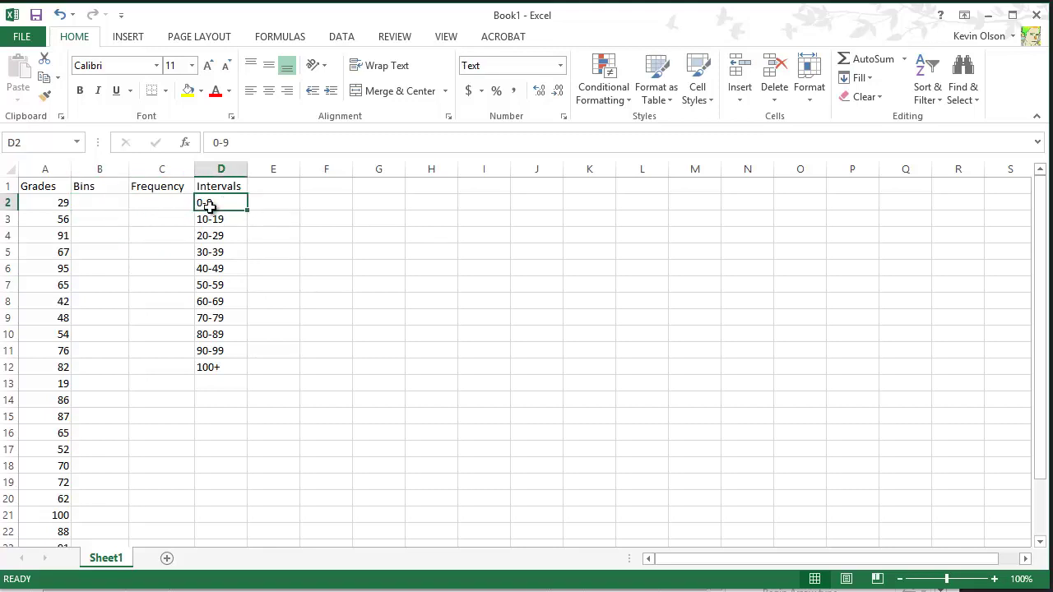
{"action": "left_click", "coordinate": [90, 202]}
{"action": "type", "text": "9"}
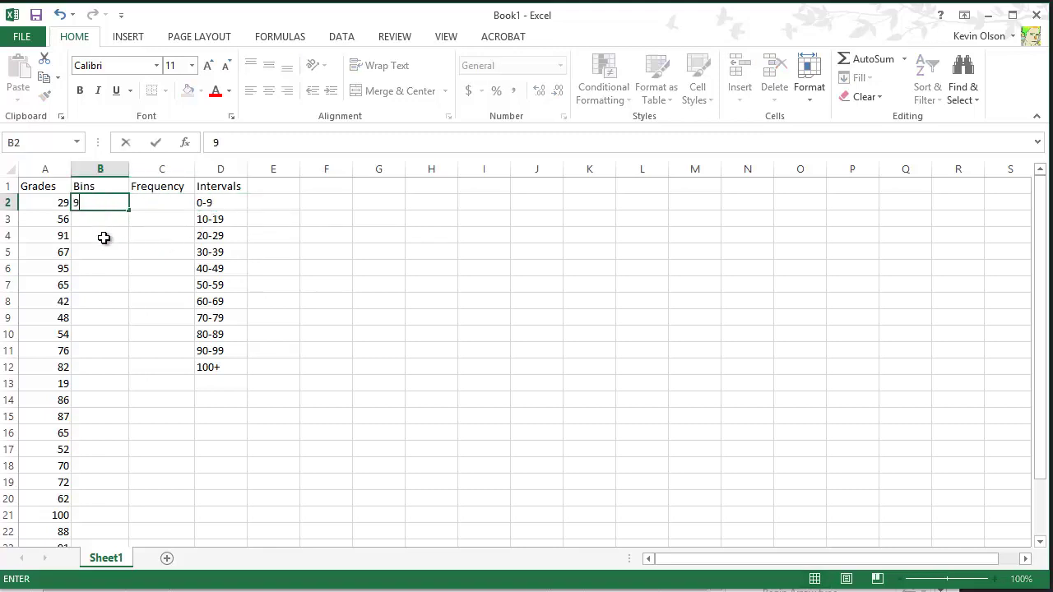
{"action": "key", "text": "Return"}
{"action": "left_click", "coordinate": [162, 208]}
{"action": "left_click", "coordinate": [98, 207]}
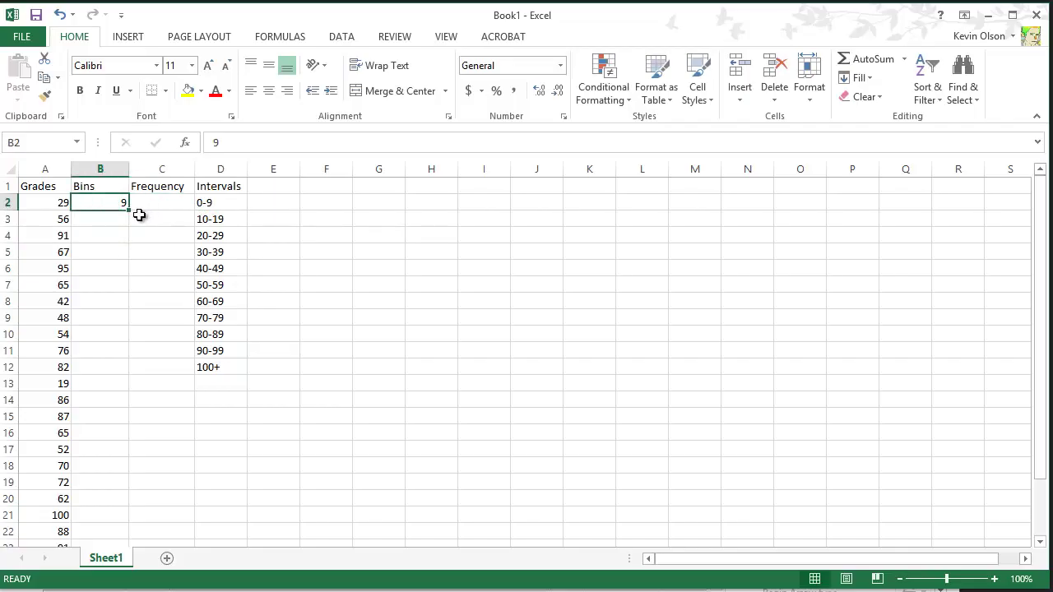
Enter bin limits 19, 29, 39, 49 and 59 in B3:B7
{"action": "left_click", "coordinate": [60, 202]}
{"action": "left_click", "coordinate": [54, 318]}
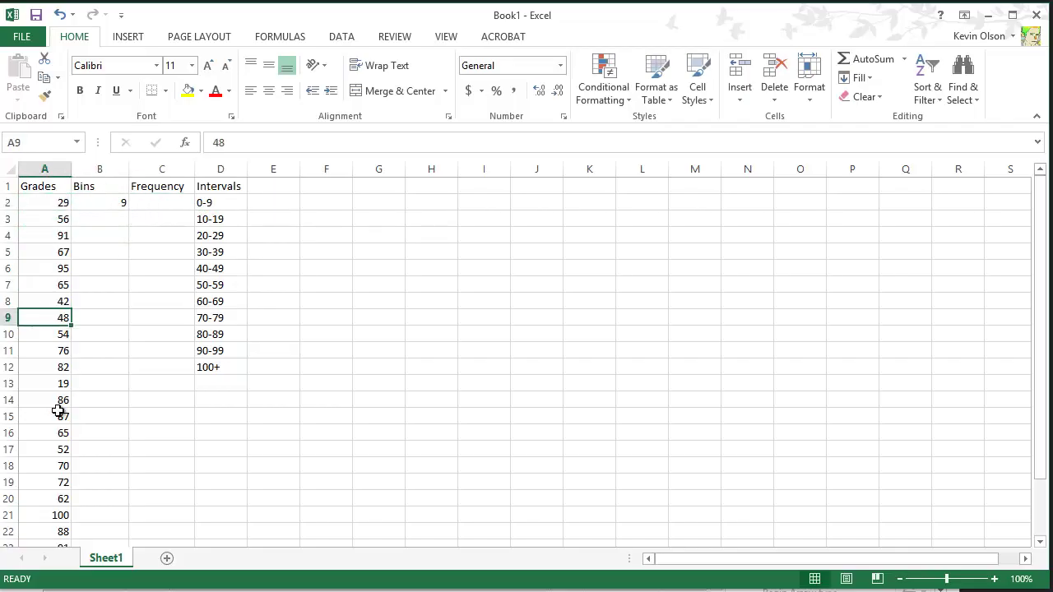
{"action": "left_click", "coordinate": [56, 416]}
{"action": "left_click", "coordinate": [70, 287]}
{"action": "left_click", "coordinate": [103, 205]}
{"action": "left_click", "coordinate": [106, 220]}
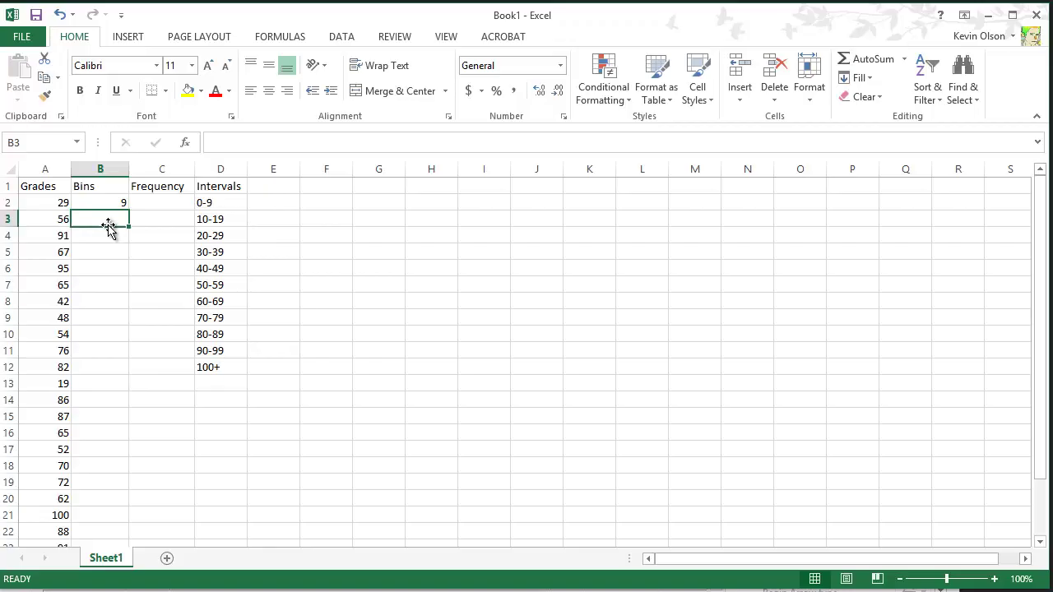
{"action": "type", "text": "19"}
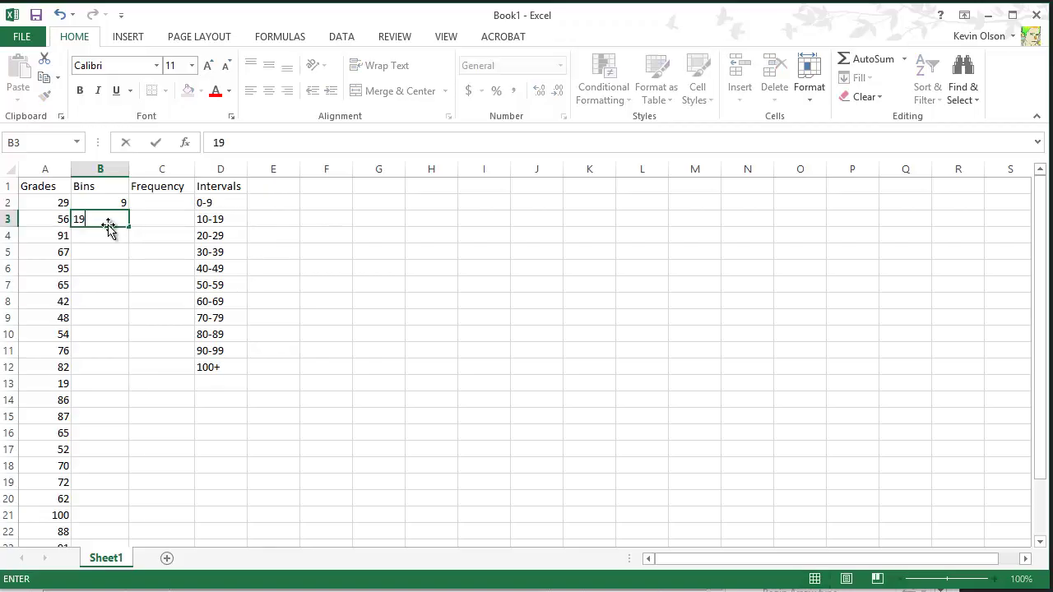
{"action": "key", "text": "Return"}
{"action": "type", "text": "29"}
{"action": "key", "text": "Return"}
{"action": "type", "text": "39"}
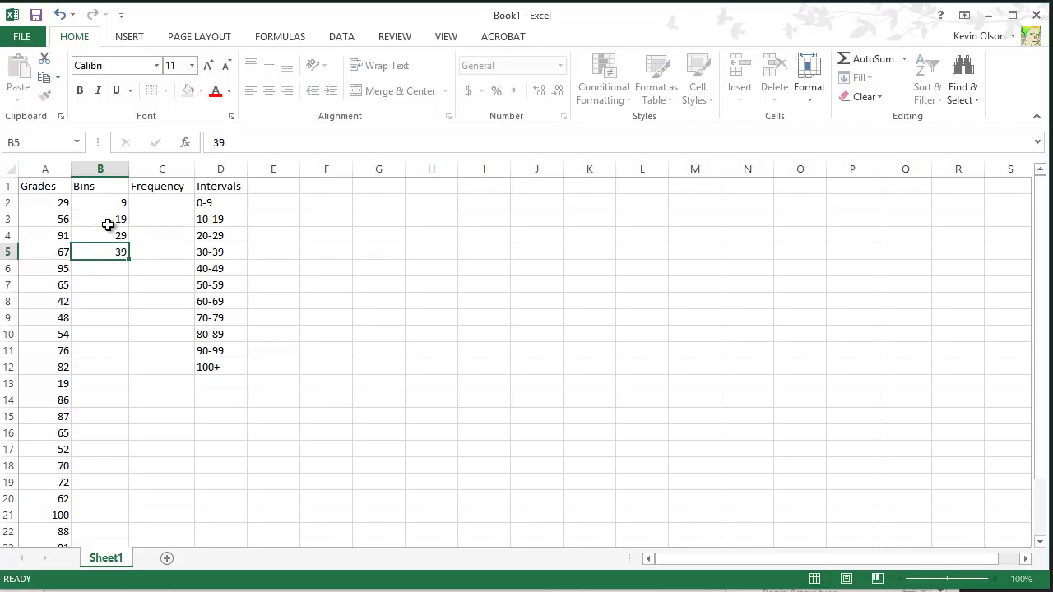
{"action": "key", "text": "Return"}
{"action": "type", "text": "49"}
{"action": "key", "text": "Return"}
{"action": "type", "text": "59"}
{"action": "key", "text": "Return"}
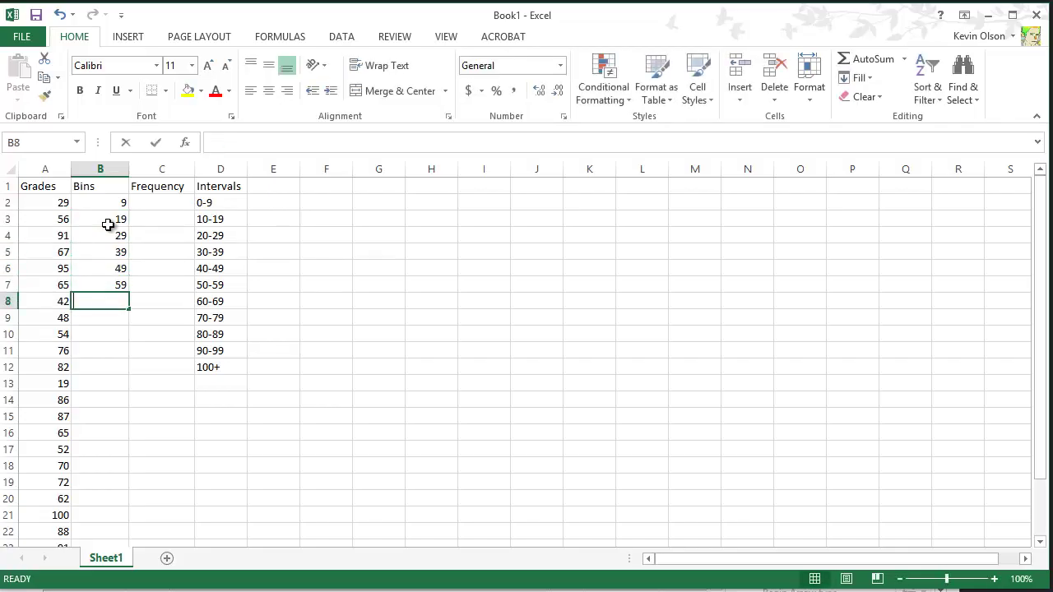
Enter bin limits 69, 79, 89 and 99 in B8:B11
{"action": "type", "text": "69"}
{"action": "key", "text": "Return"}
{"action": "type", "text": "79"}
{"action": "key", "text": "Return"}
{"action": "type", "text": "89"}
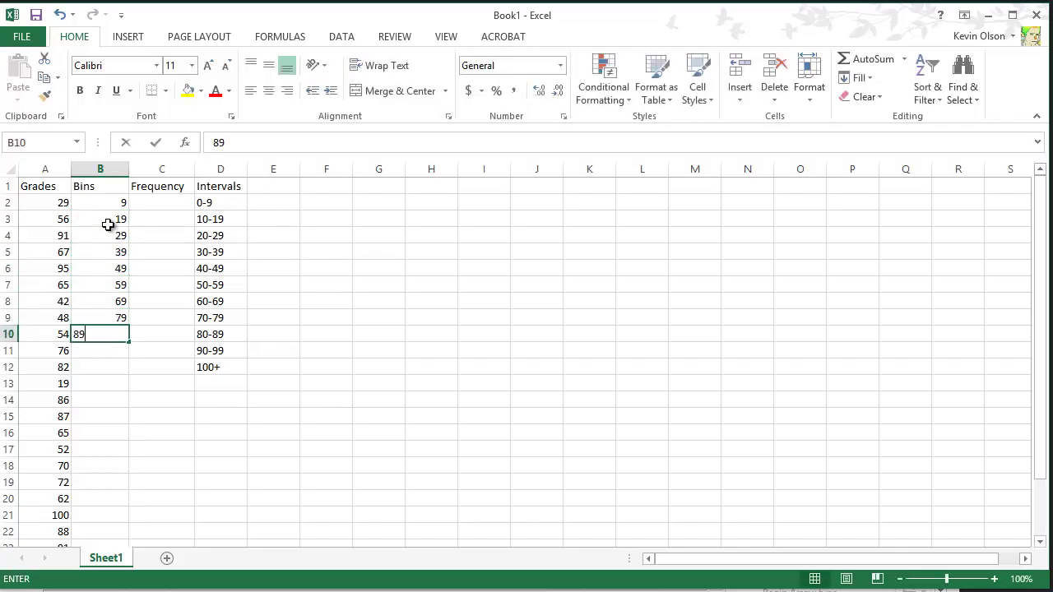
{"action": "key", "text": "Return"}
{"action": "type", "text": "99"}
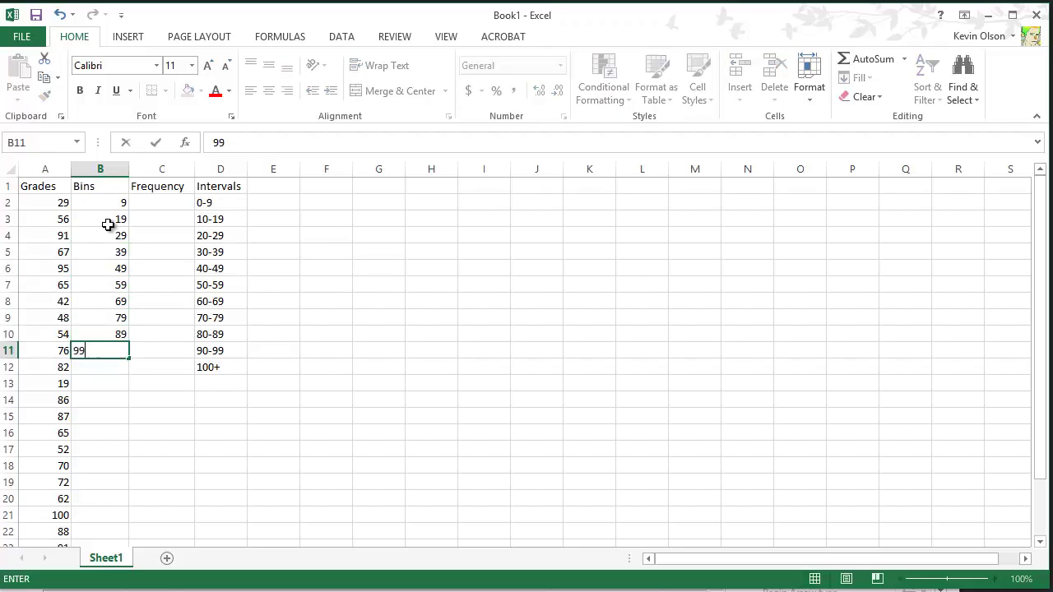
{"action": "key", "text": "Return"}
Select cells around rows 11–12 of the bins and intervals to review them
{"action": "left_click", "coordinate": [178, 354]}
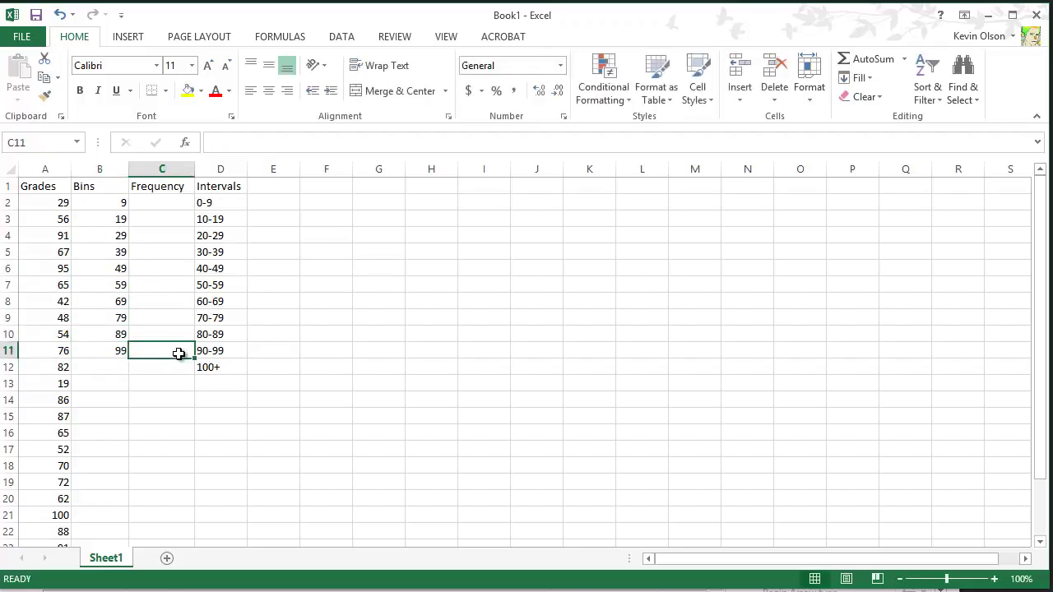
{"action": "left_click", "coordinate": [217, 369]}
{"action": "left_click", "coordinate": [171, 371]}
{"action": "left_click", "coordinate": [112, 374]}
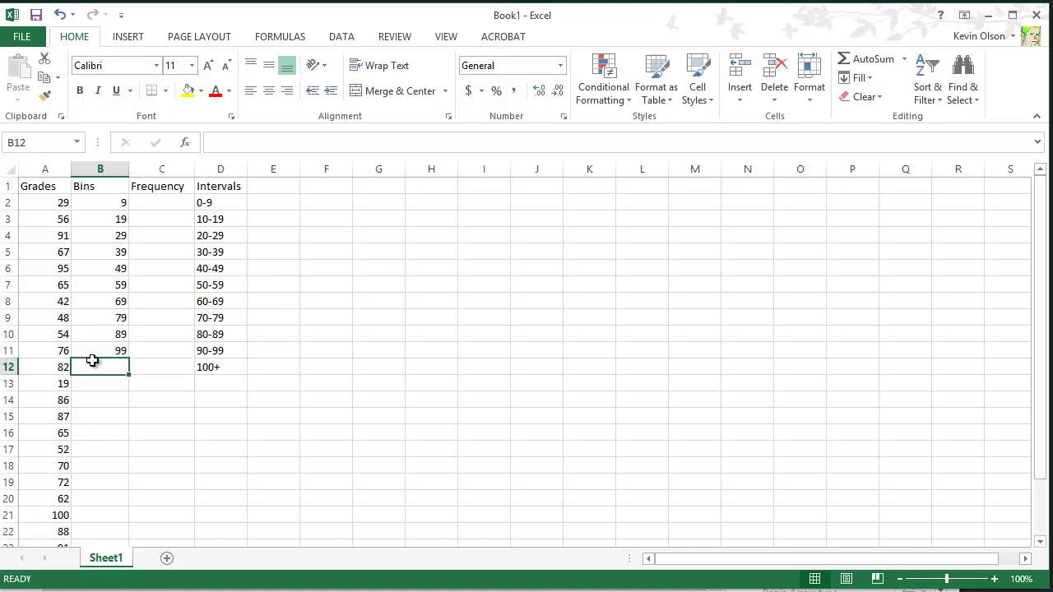
{"action": "left_click", "coordinate": [95, 354]}
{"action": "left_click", "coordinate": [138, 372]}
{"action": "left_click", "coordinate": [119, 372]}
{"action": "left_click", "coordinate": [156, 374]}
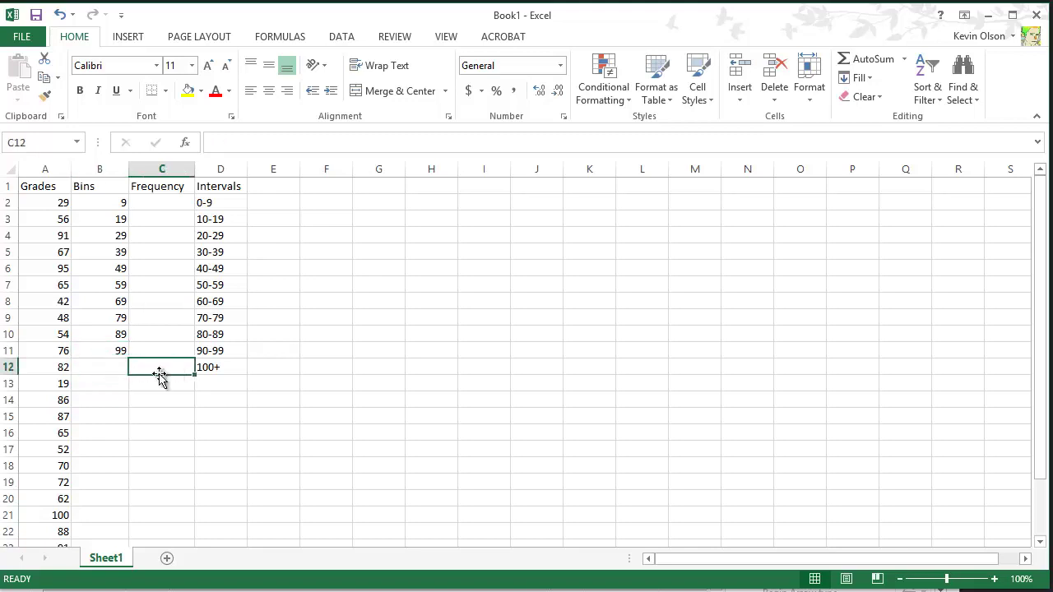
{"action": "left_click", "coordinate": [120, 370]}
{"action": "left_click", "coordinate": [159, 371]}
{"action": "left_click", "coordinate": [99, 352]}
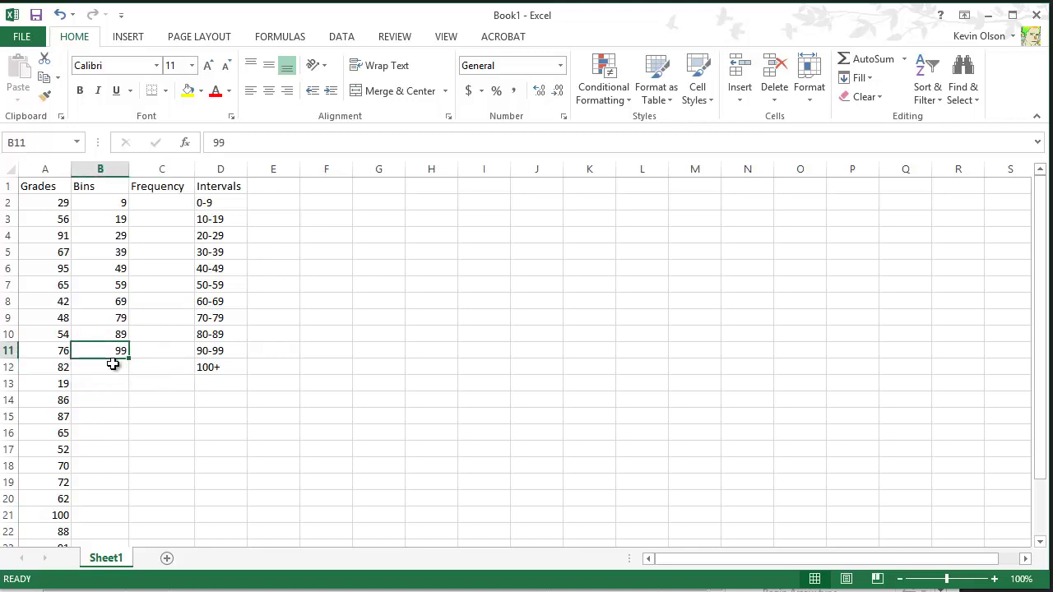
{"action": "left_click", "coordinate": [165, 371]}
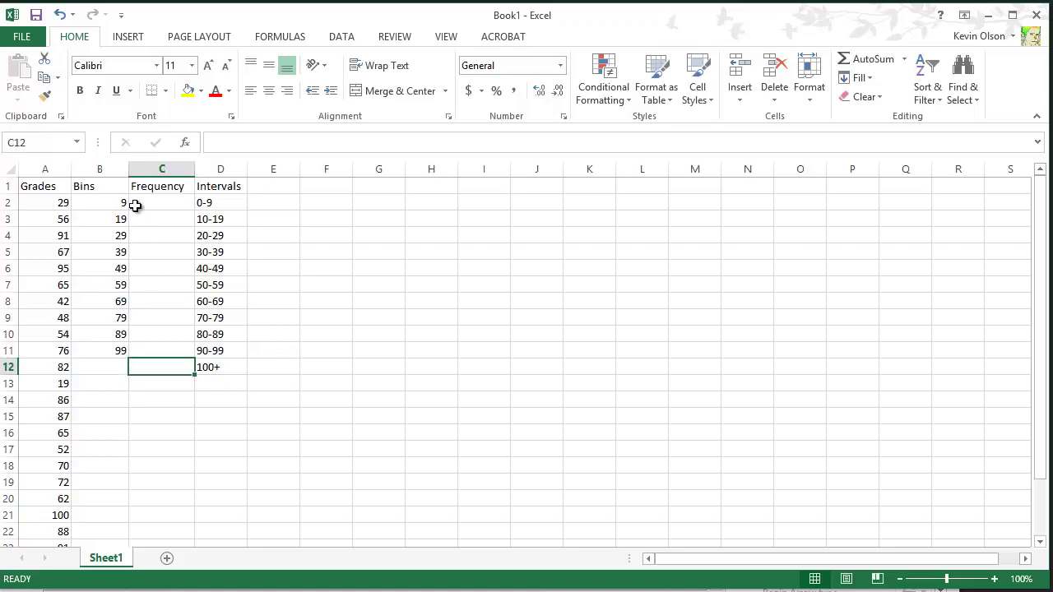
Enter =FREQUENCY(A2:A26,B2:B11) as an array formula across C2:C12
{"action": "left_click_drag", "start_coordinate": [151, 205], "coordinate": [155, 365]}
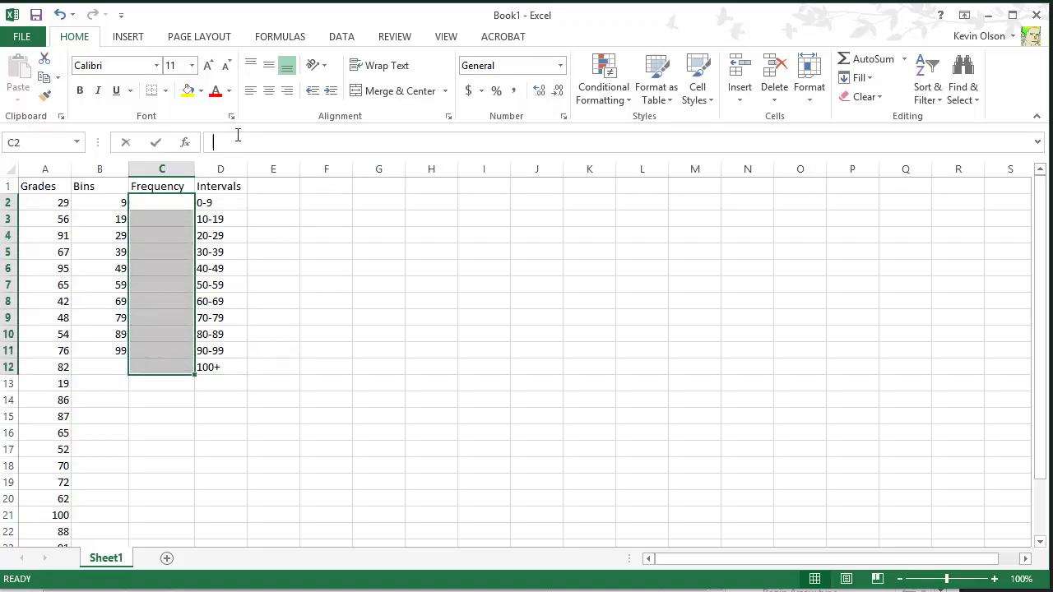
{"action": "type", "text": "="}
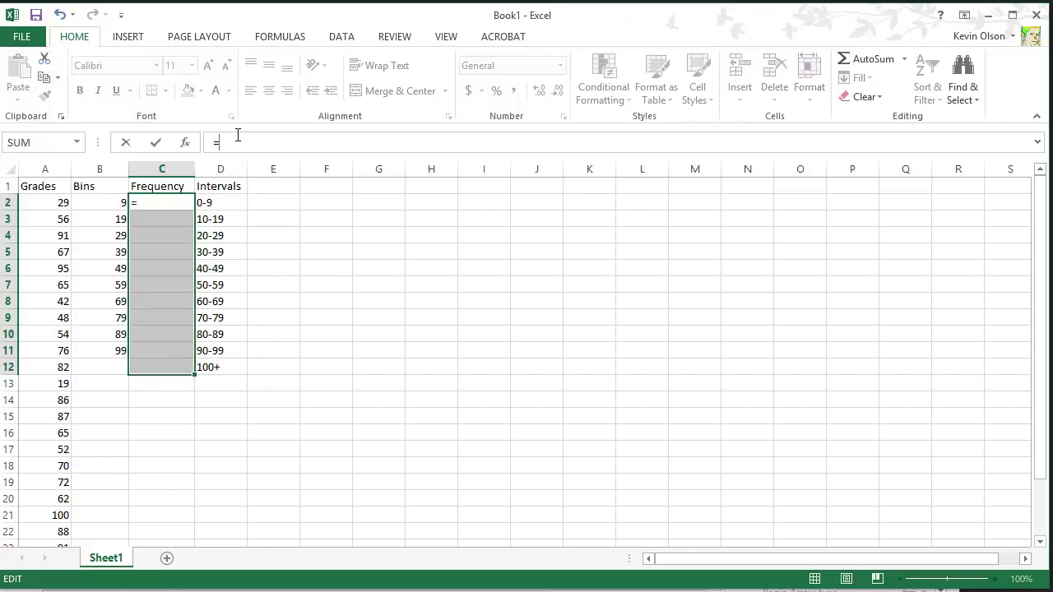
{"action": "type", "text": "FREQUENCY"}
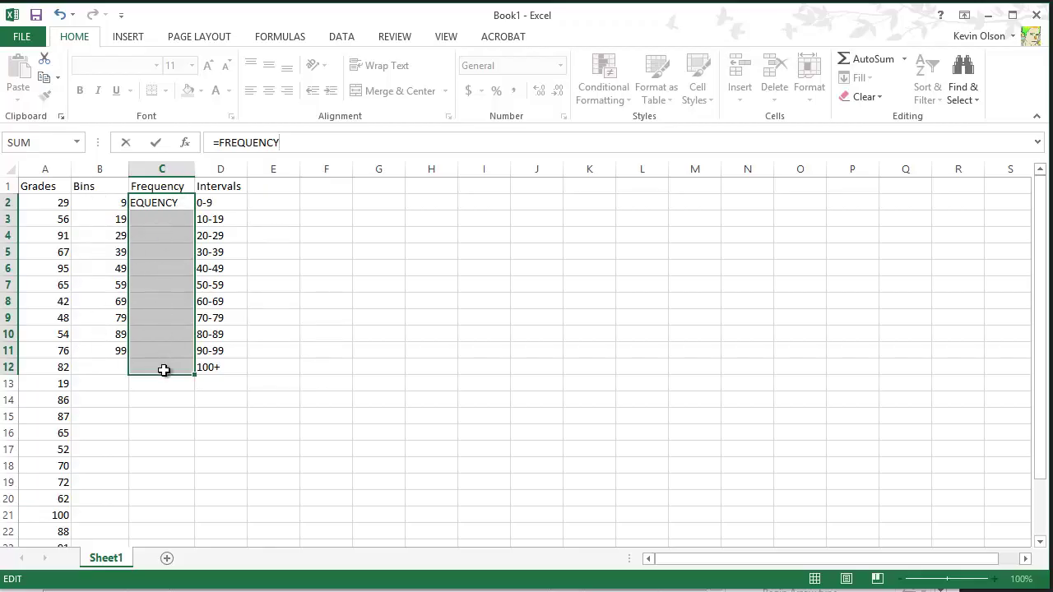
{"action": "type", "text": "("}
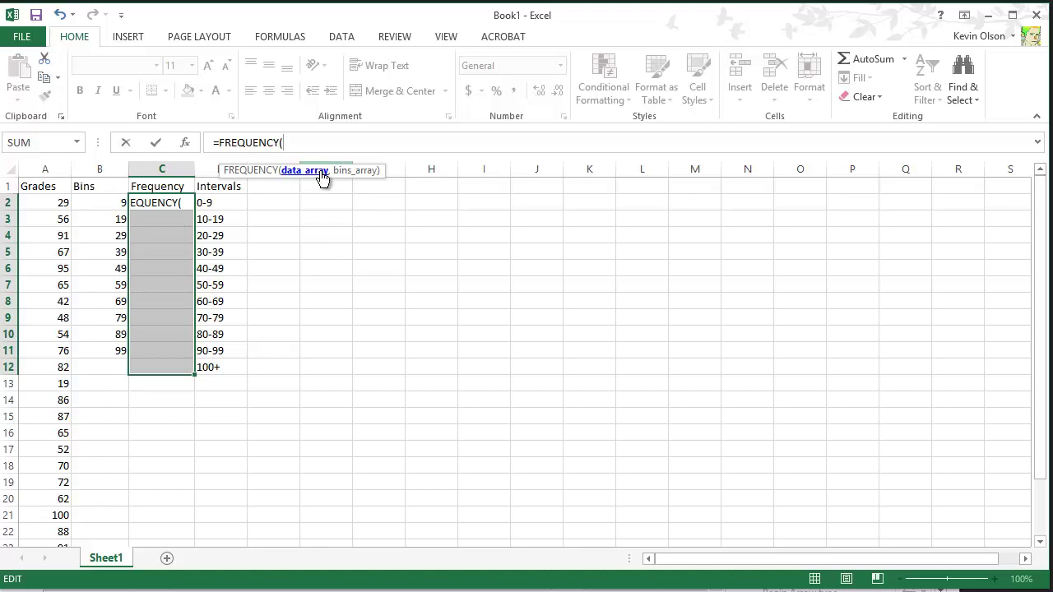
{"action": "left_click_drag", "start_coordinate": [50, 204], "coordinate": [38, 508]}
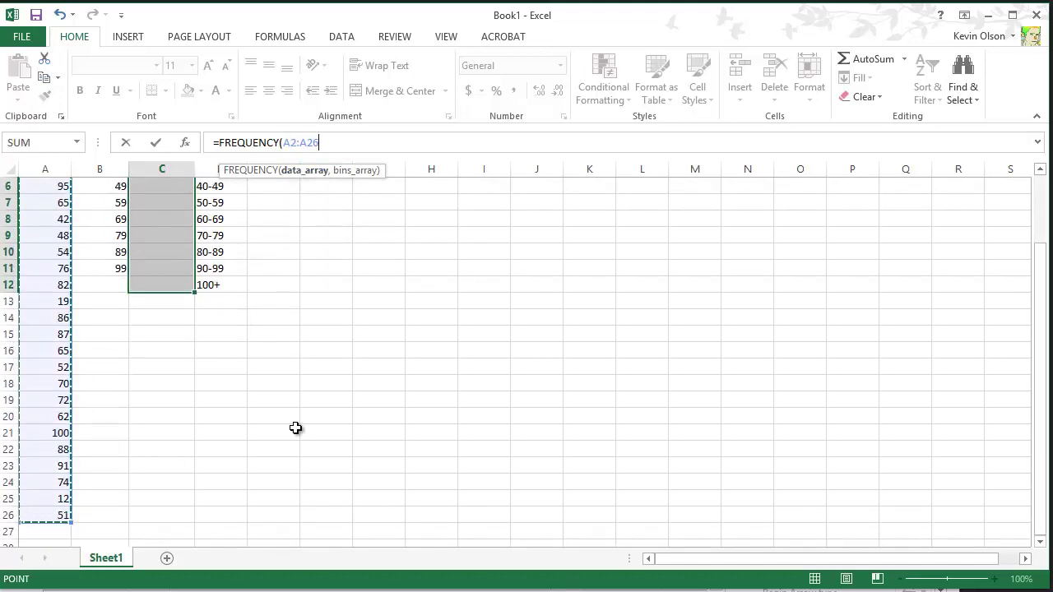
{"action": "type", "text": ","}
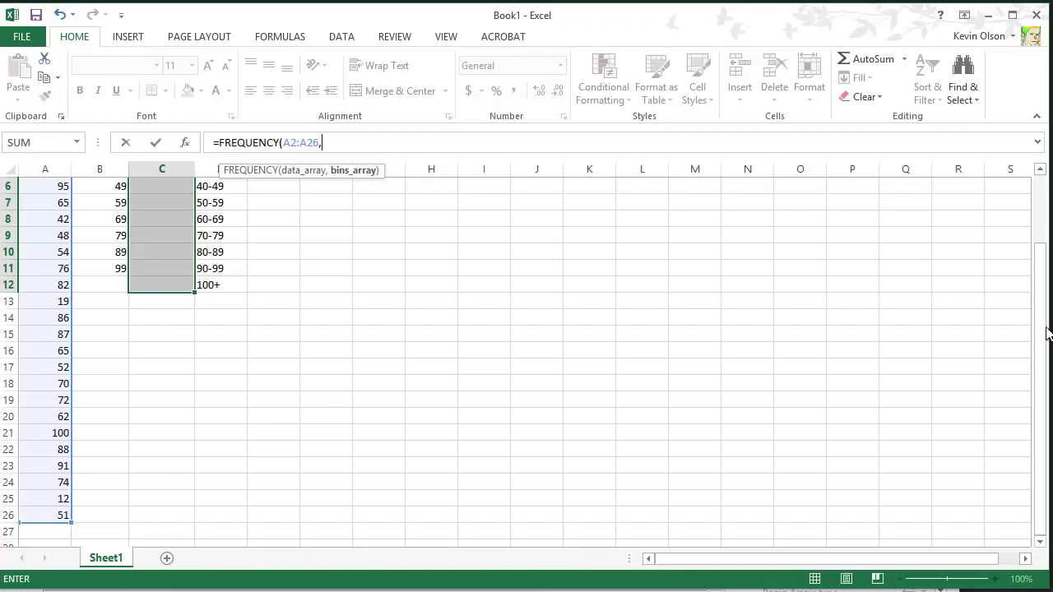
{"action": "left_click_drag", "start_coordinate": [1048, 333], "coordinate": [1045, 264]}
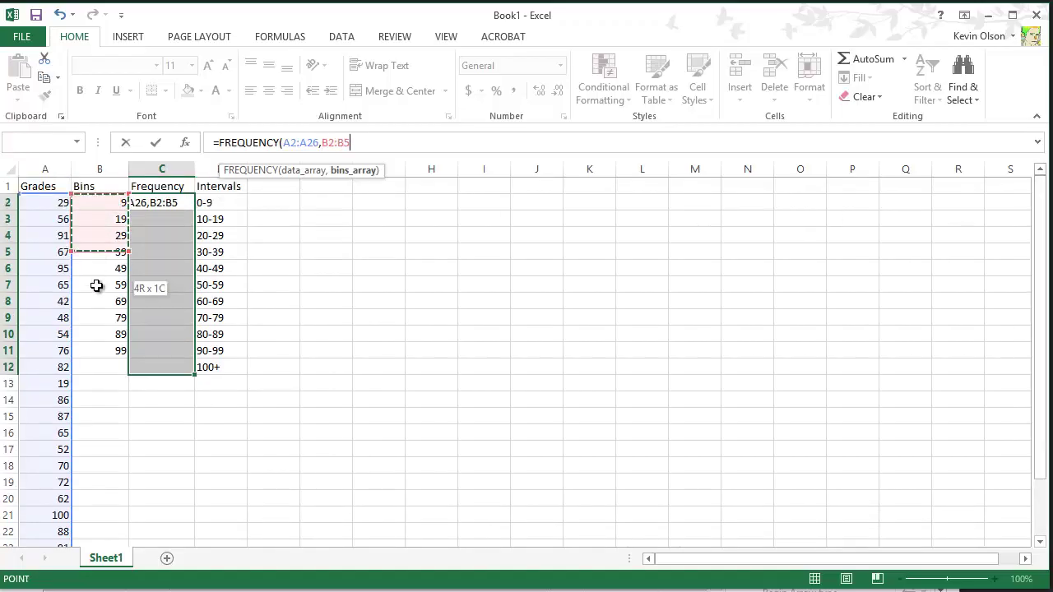
{"action": "left_click_drag", "start_coordinate": [97, 286], "coordinate": [89, 357]}
{"action": "left_click", "coordinate": [379, 143]}
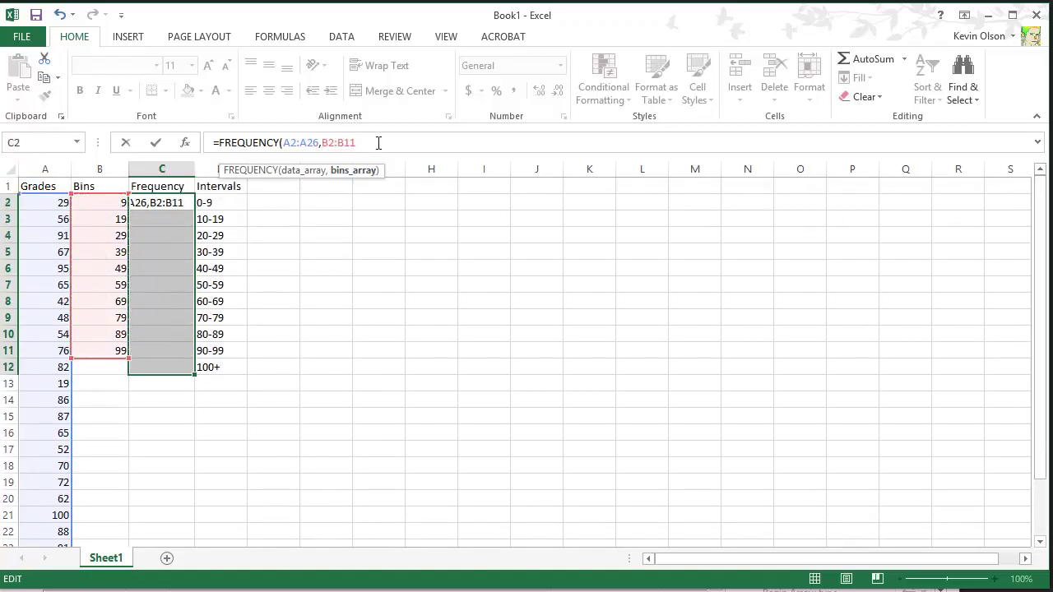
{"action": "type", "text": ")"}
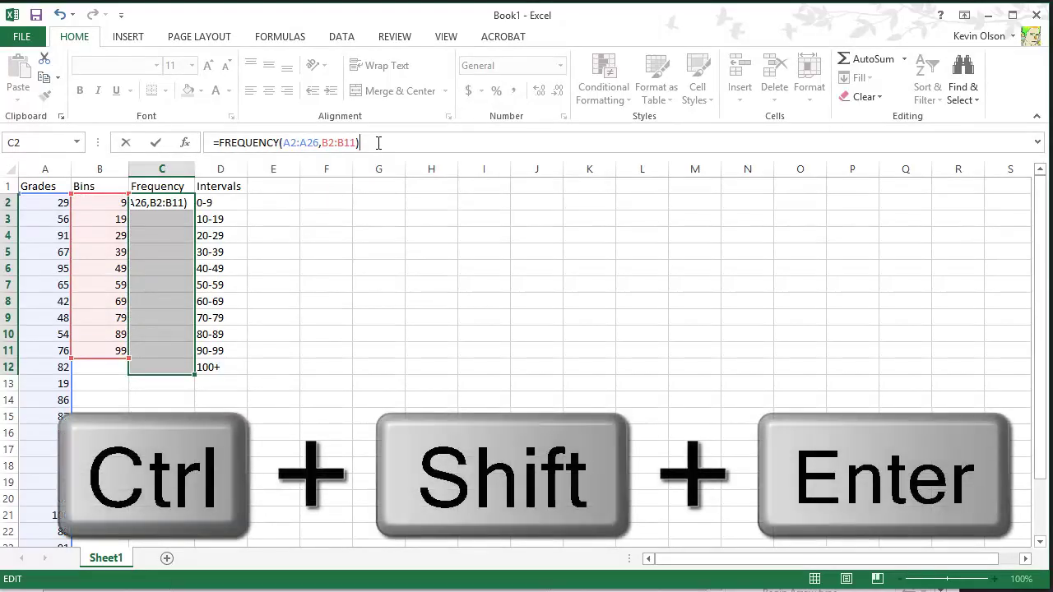
{"action": "key", "text": "ctrl+shift+Return"}
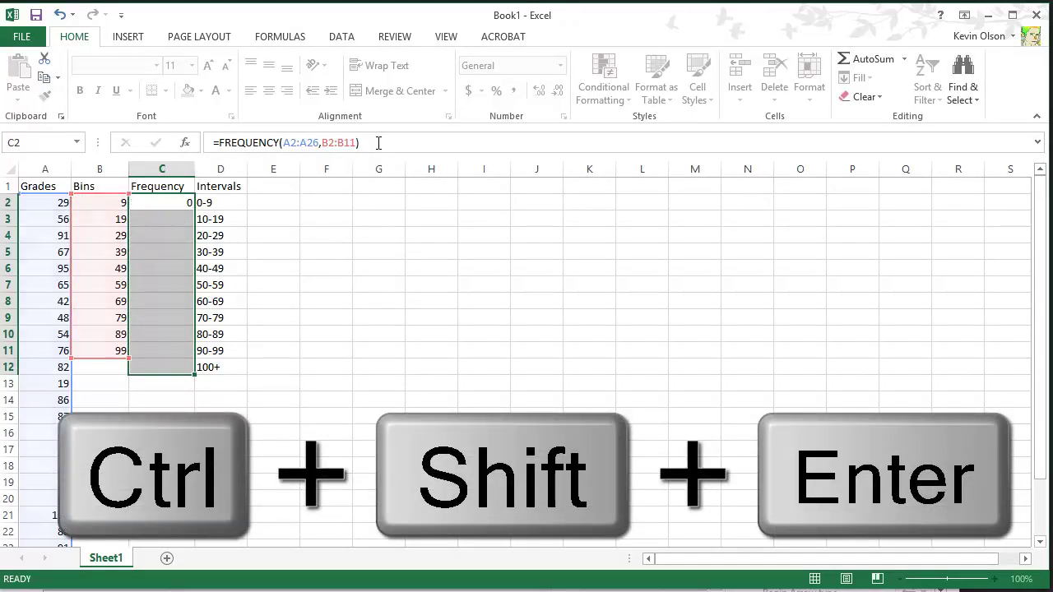
{"action": "left_click", "coordinate": [213, 203]}
{"action": "left_click", "coordinate": [146, 203]}
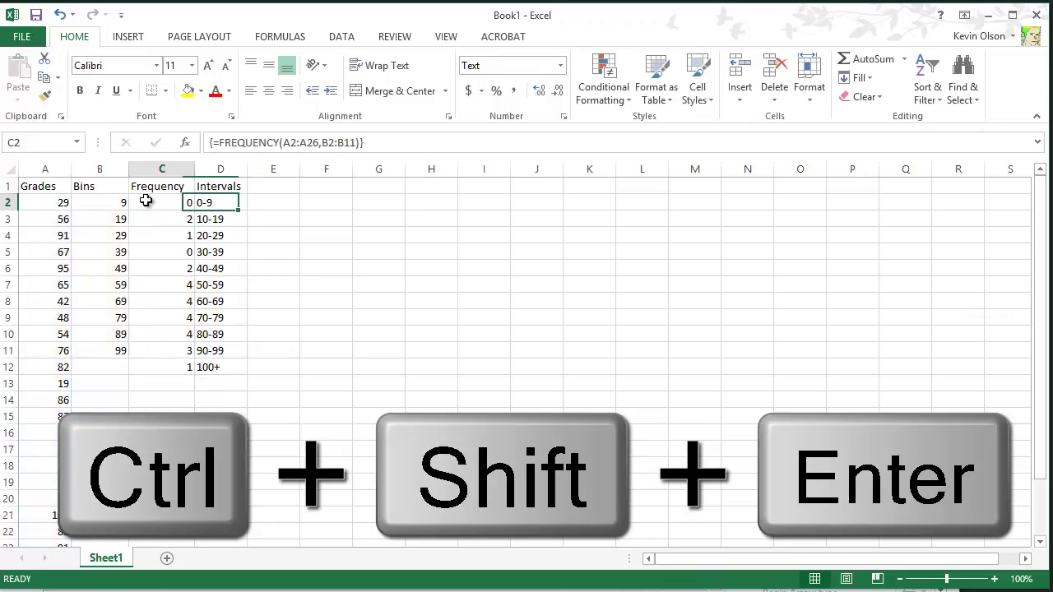
{"action": "left_click", "coordinate": [153, 236]}
{"action": "left_click", "coordinate": [159, 301]}
{"action": "left_click", "coordinate": [167, 268]}
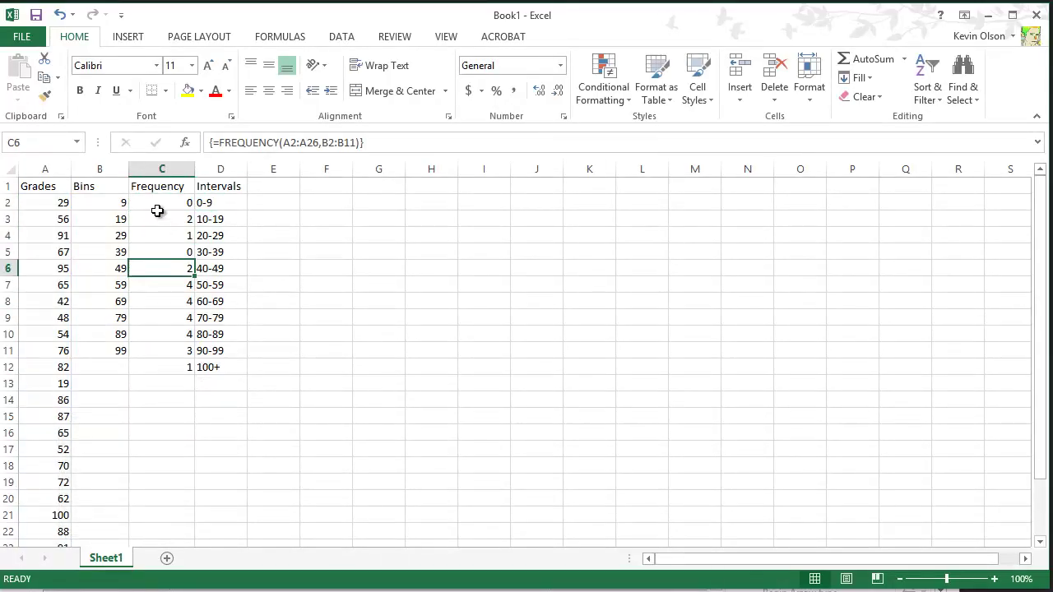
{"action": "left_click", "coordinate": [157, 205]}
{"action": "left_click", "coordinate": [205, 202]}
{"action": "key", "text": "Down"}
{"action": "key", "text": "Down"}
{"action": "left_click", "coordinate": [213, 205]}
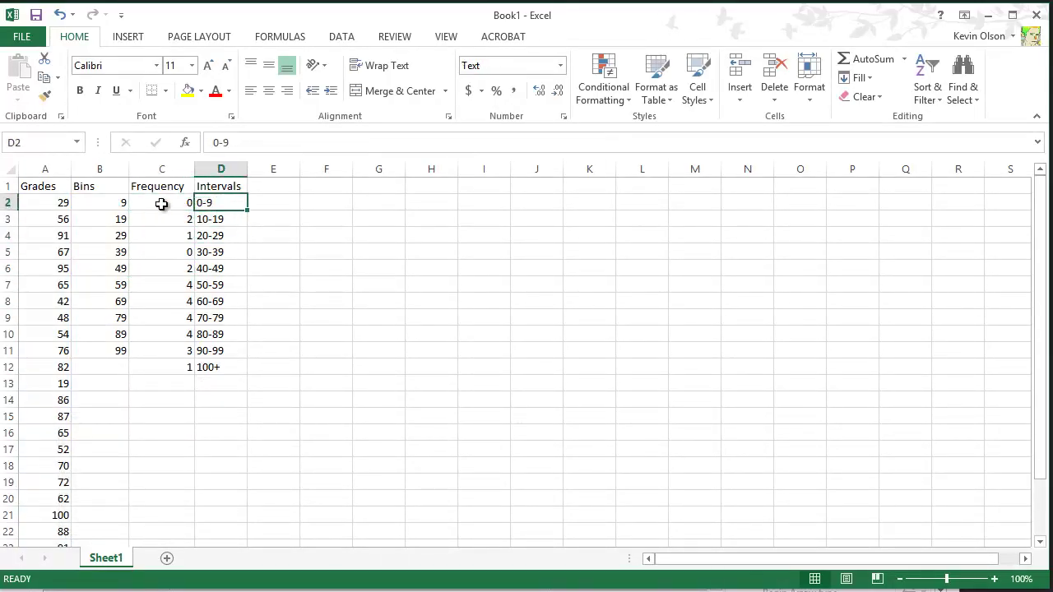
{"action": "left_click", "coordinate": [159, 205]}
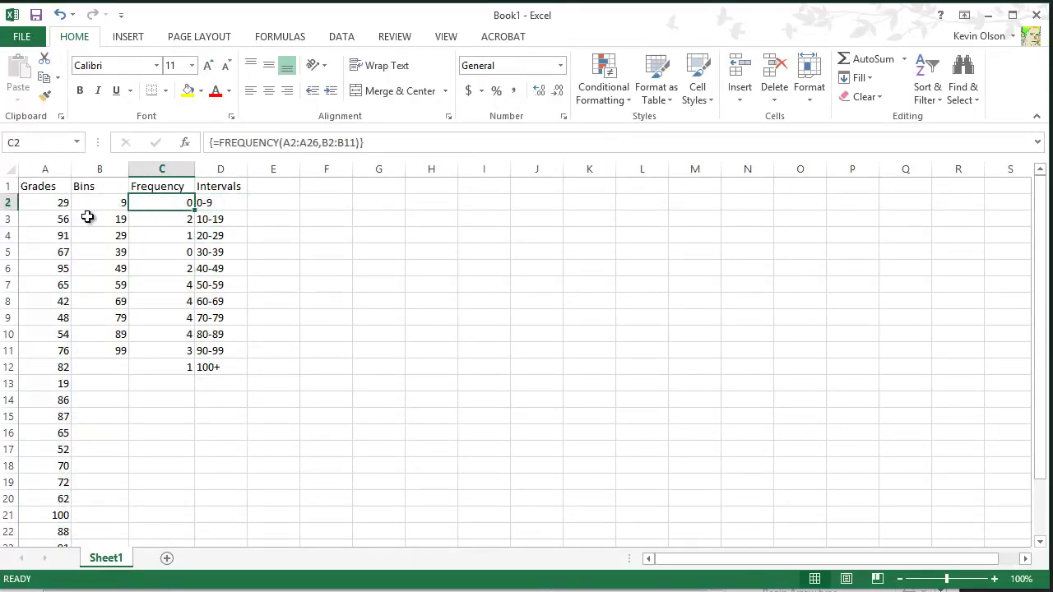
{"action": "left_click", "coordinate": [224, 222]}
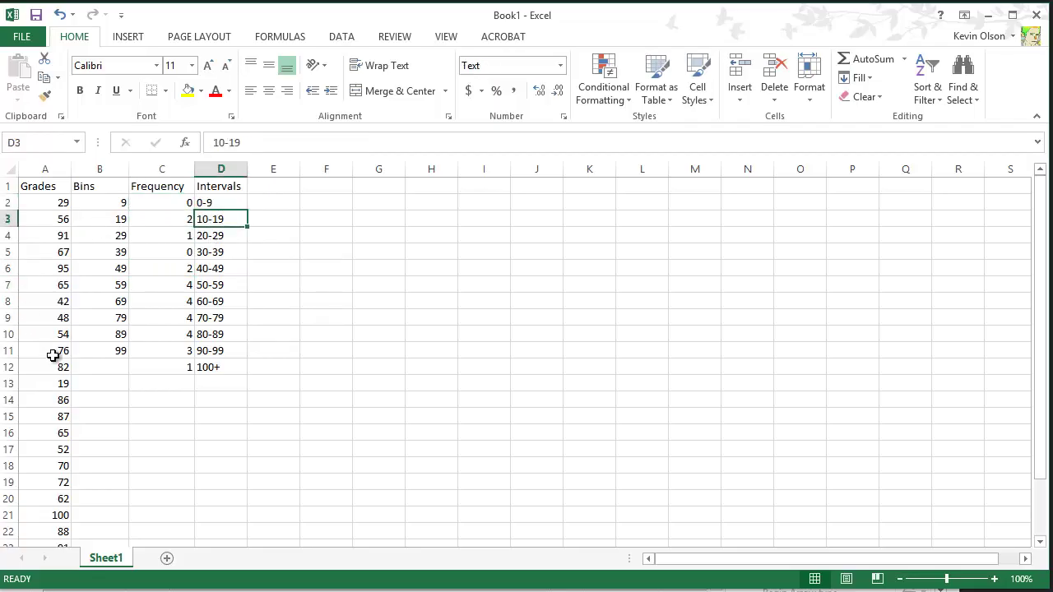
{"action": "left_click", "coordinate": [167, 223]}
{"action": "left_click", "coordinate": [45, 300]}
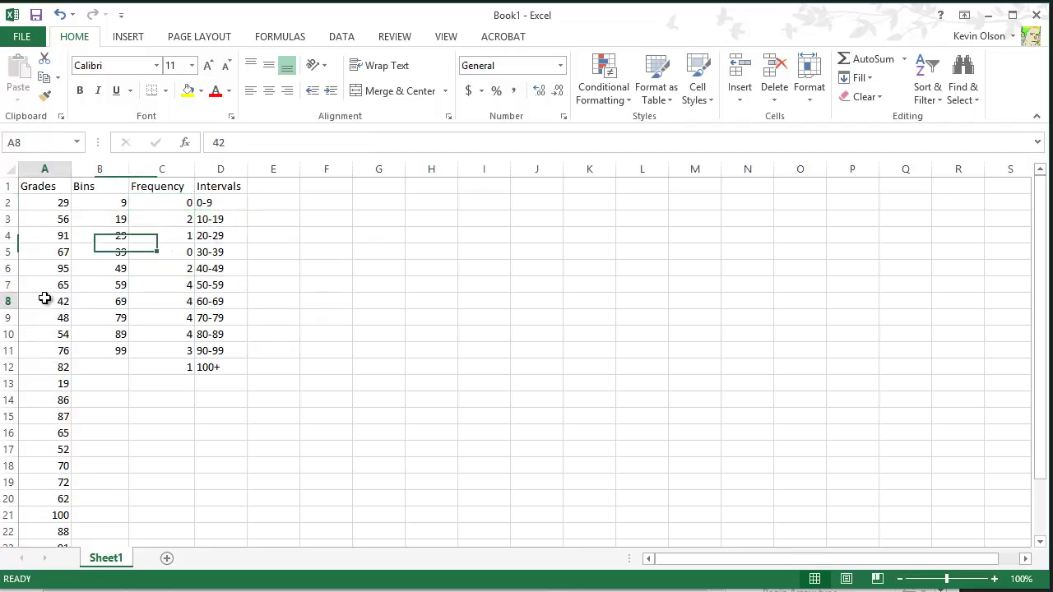
{"action": "left_click", "coordinate": [50, 384]}
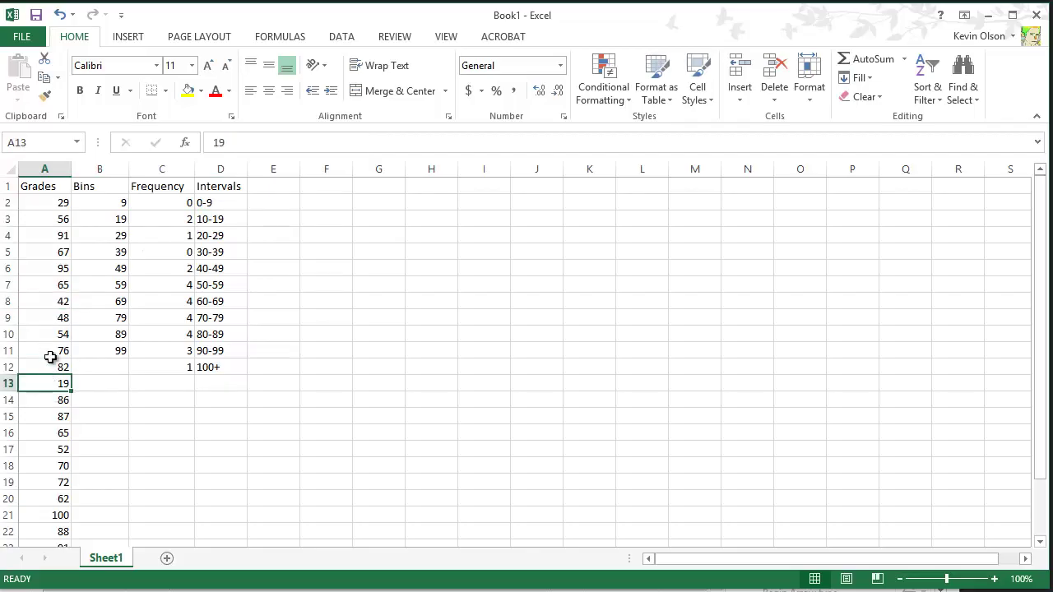
{"action": "scroll", "coordinate": [47, 329], "scroll_direction": "down", "scroll_amount": 3}
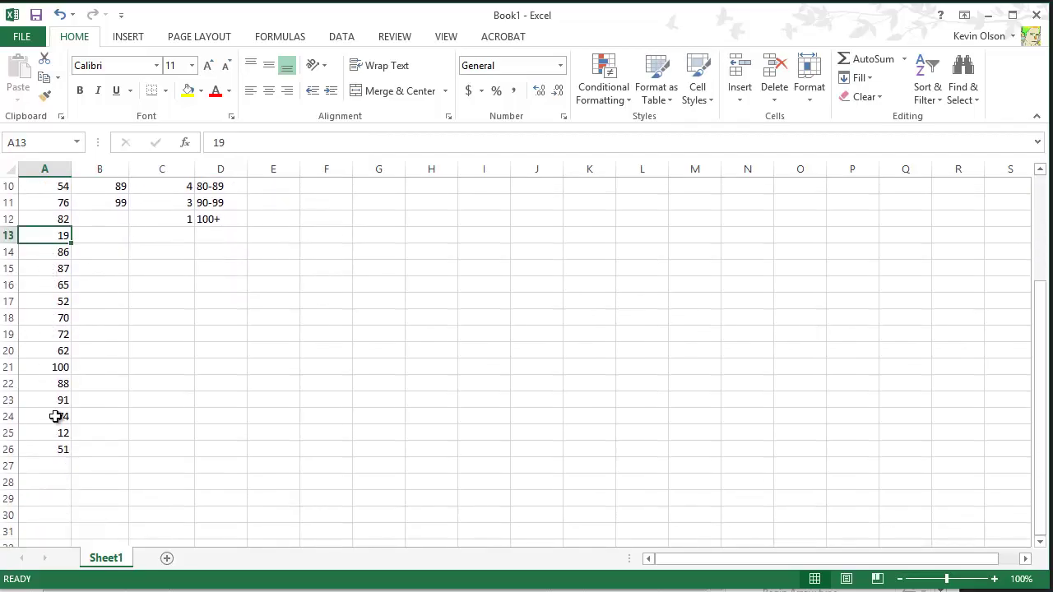
{"action": "left_click", "coordinate": [43, 436], "text": "ctrl"}
{"action": "scroll", "coordinate": [81, 301], "scroll_direction": "up", "scroll_amount": 3}
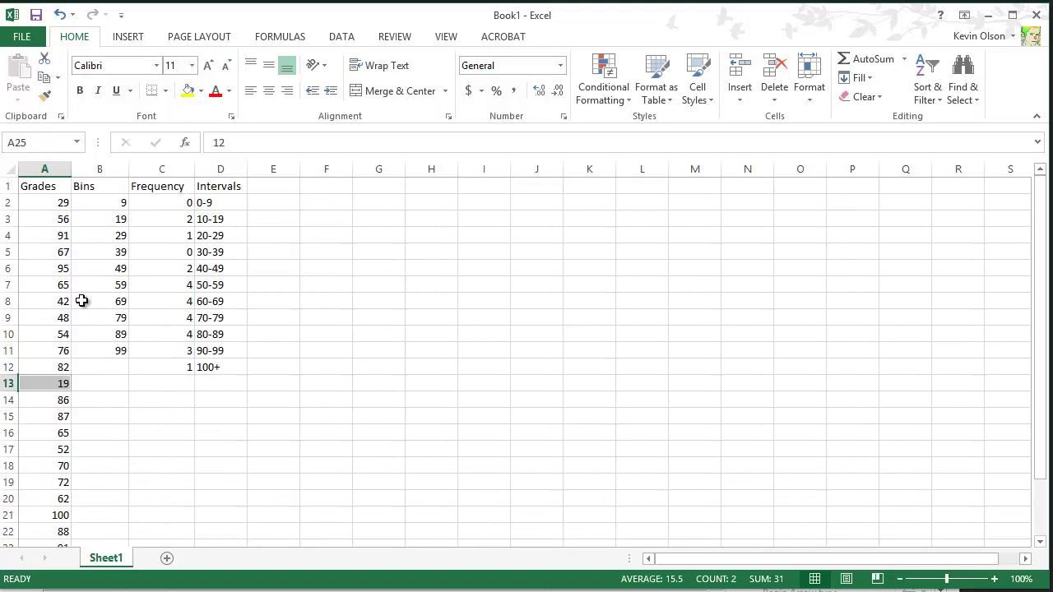
{"action": "left_click", "coordinate": [151, 218]}
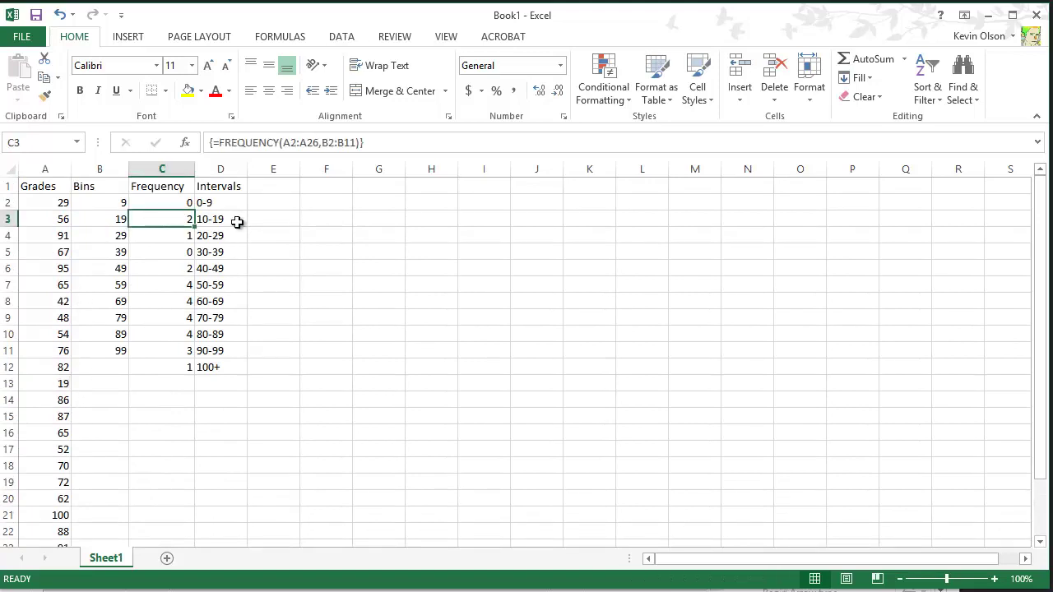
{"action": "left_click", "coordinate": [169, 237]}
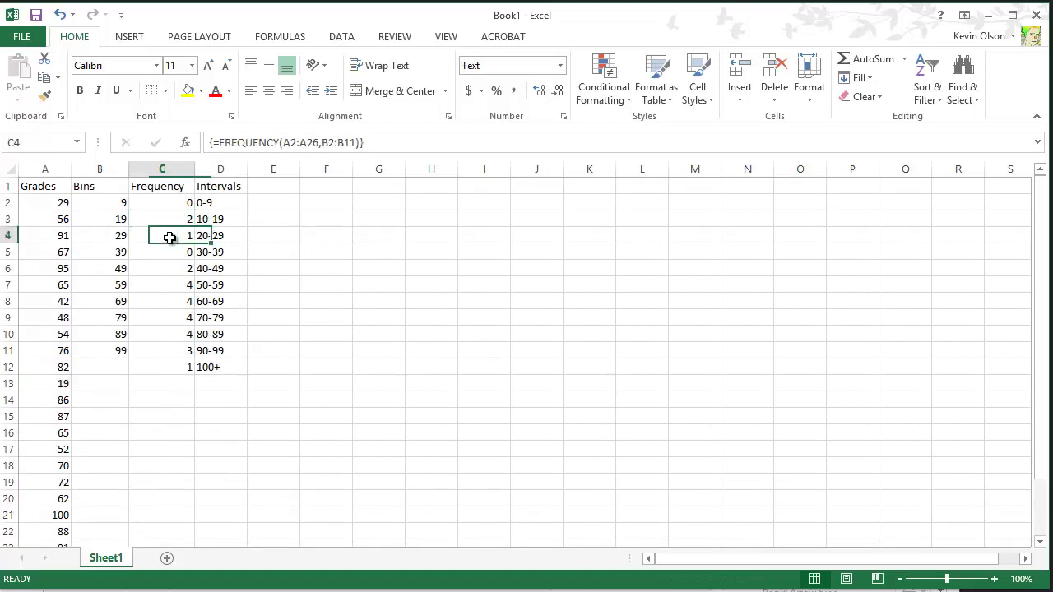
{"action": "left_click", "coordinate": [165, 302]}
{"action": "left_click", "coordinate": [164, 205]}
{"action": "left_click_drag", "start_coordinate": [164, 205], "coordinate": [164, 367]}
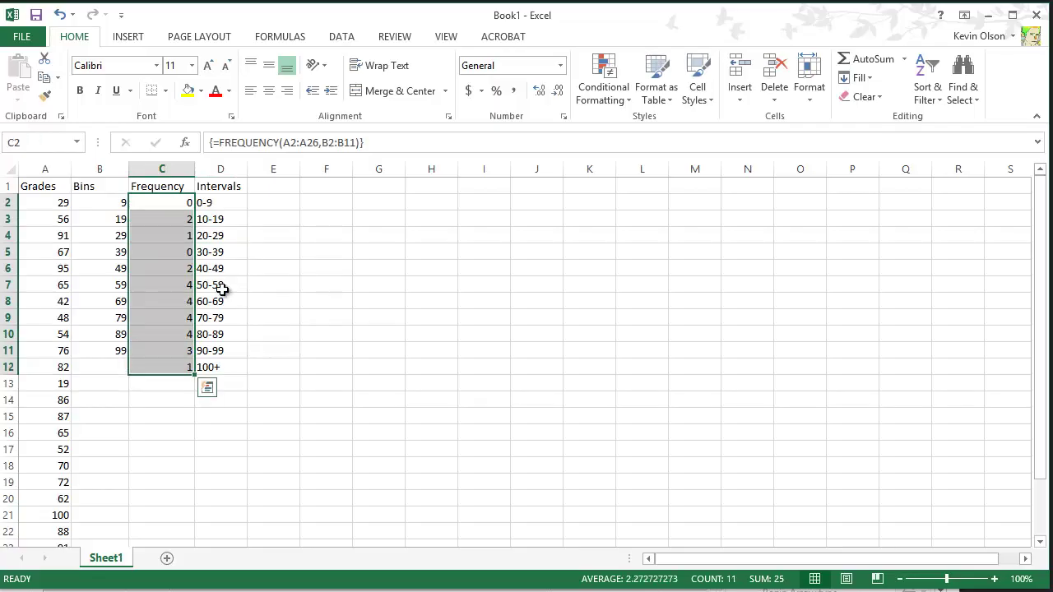
{"action": "left_click", "coordinate": [219, 285]}
{"action": "left_click_drag", "start_coordinate": [155, 207], "coordinate": [160, 365]}
{"action": "left_click", "coordinate": [219, 301]}
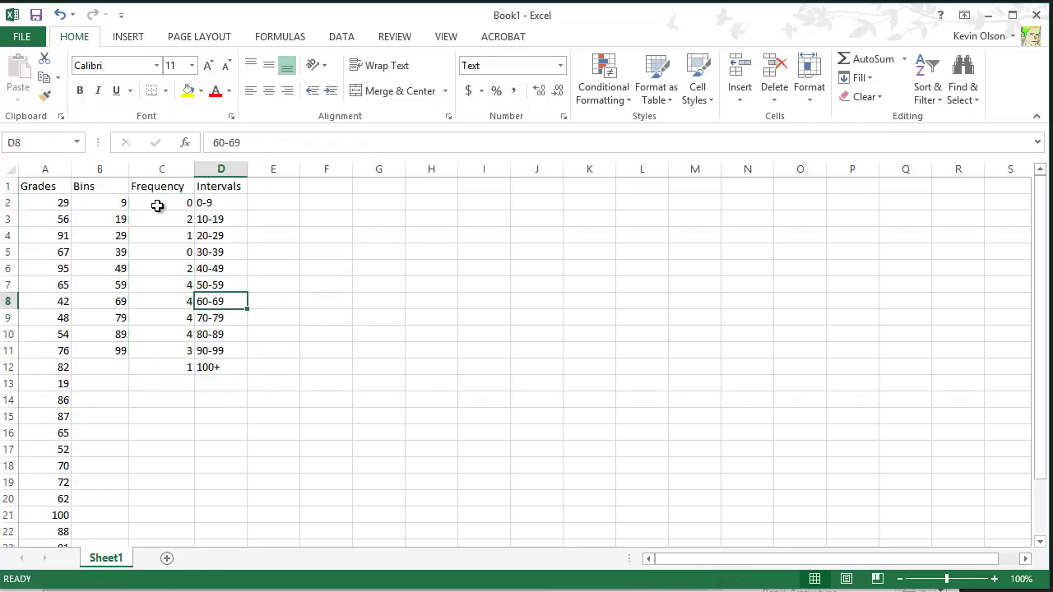
{"action": "left_click_drag", "start_coordinate": [157, 205], "coordinate": [160, 364]}
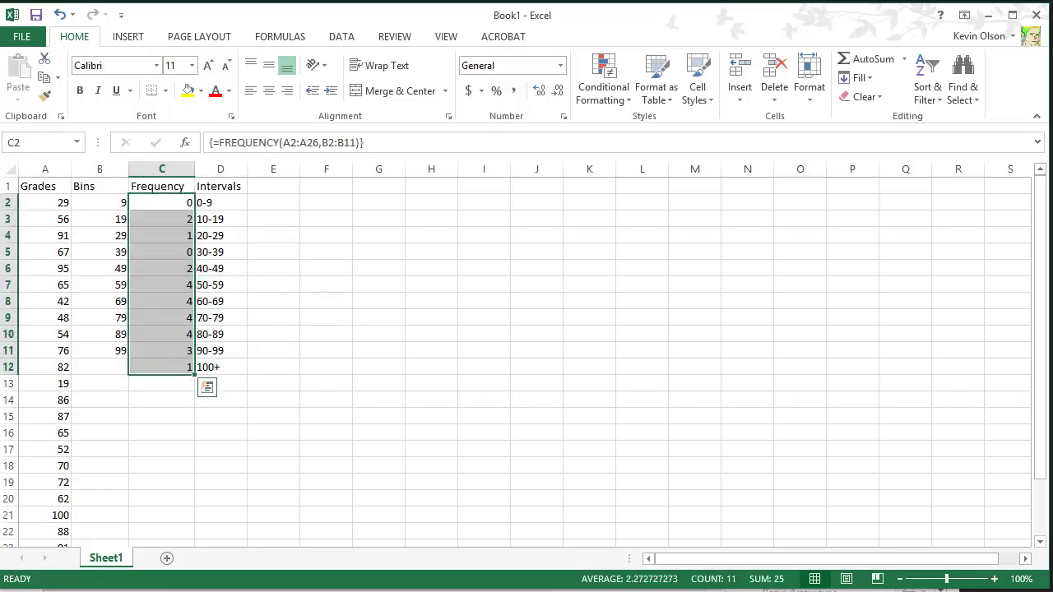
Insert a clustered column chart of the Frequency counts and select it
{"action": "left_click", "coordinate": [128, 37]}
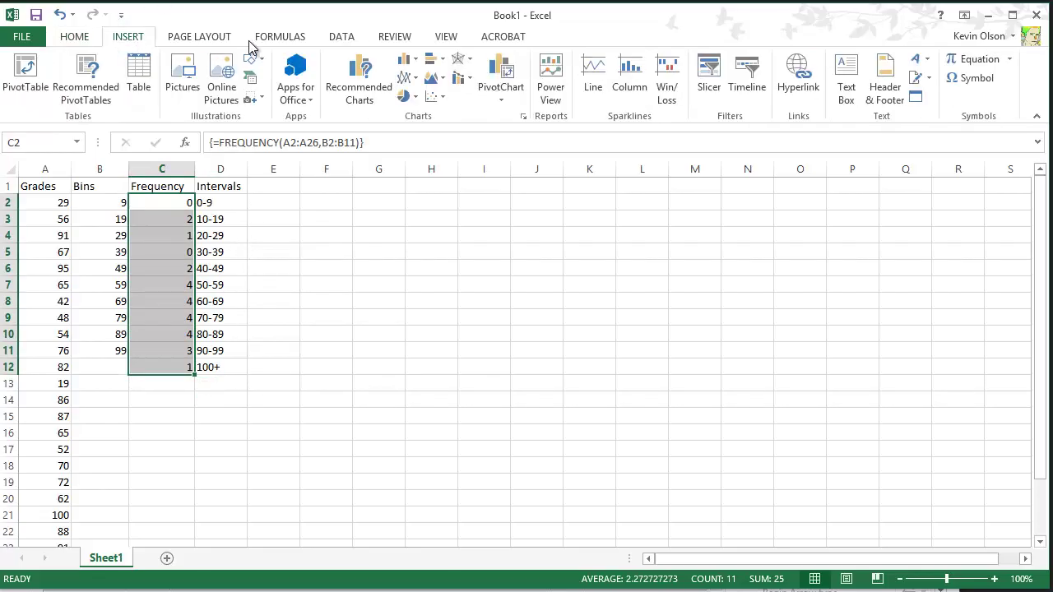
{"action": "left_click", "coordinate": [407, 60]}
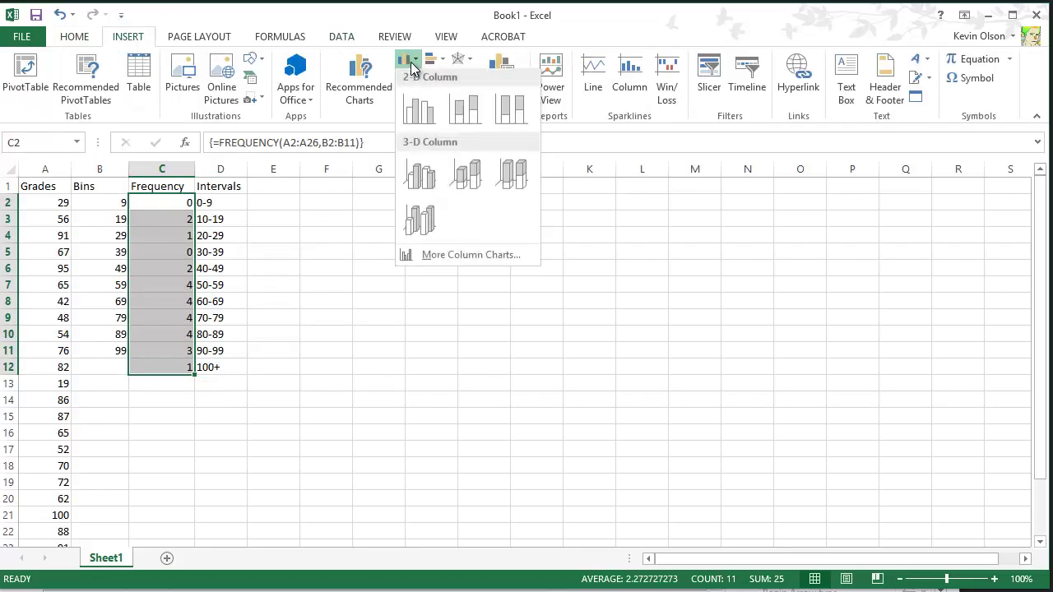
{"action": "left_click", "coordinate": [419, 111]}
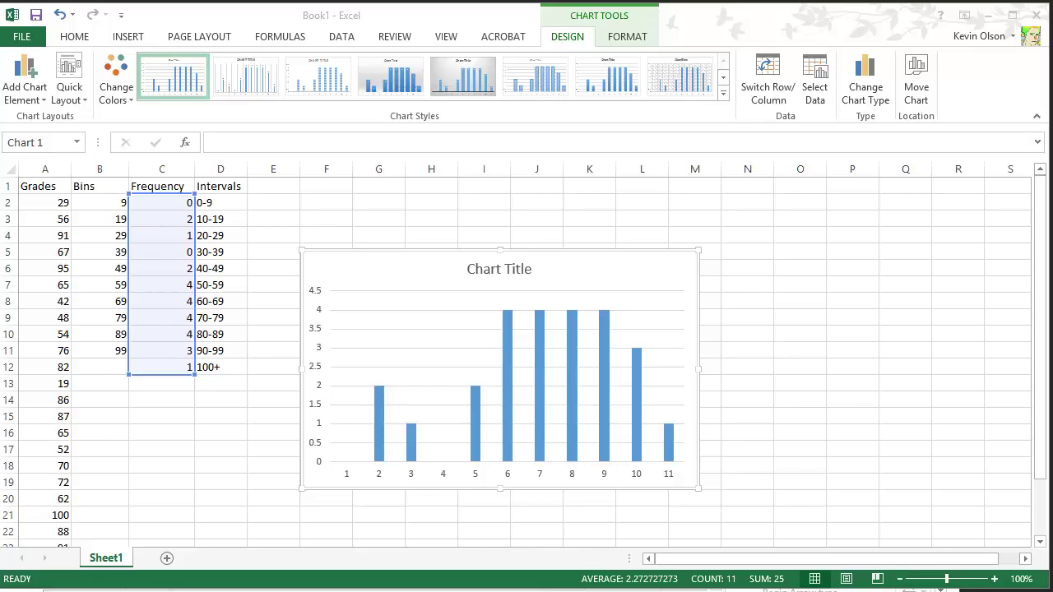
{"action": "left_click", "coordinate": [369, 275]}
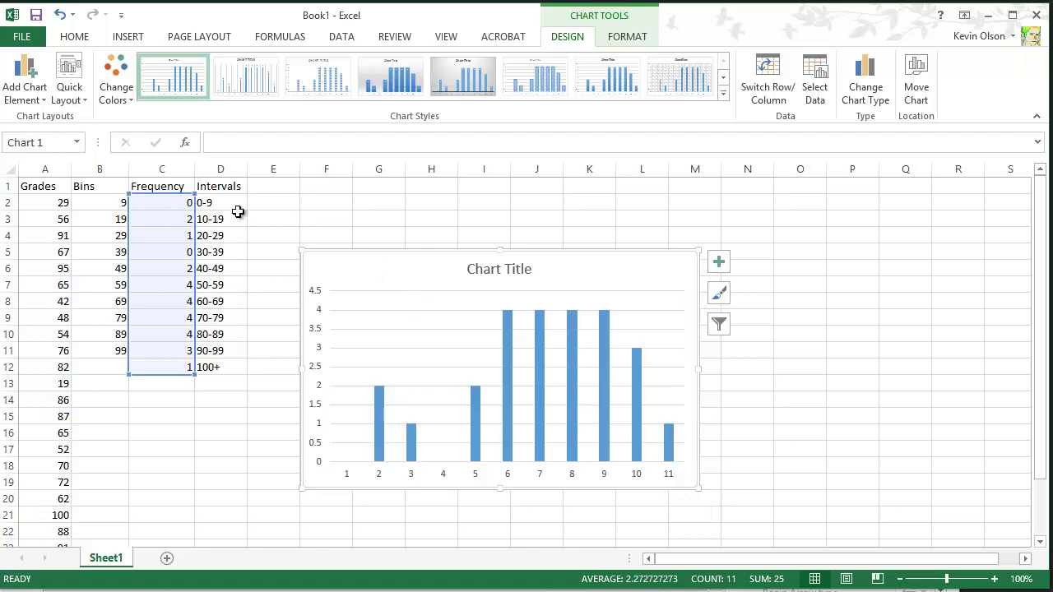
Replace the chart's 1–11 category labels with the interval labels from D2:D12
{"action": "left_click", "coordinate": [814, 78]}
{"action": "left_click_drag", "start_coordinate": [594, 125], "coordinate": [811, 203]}
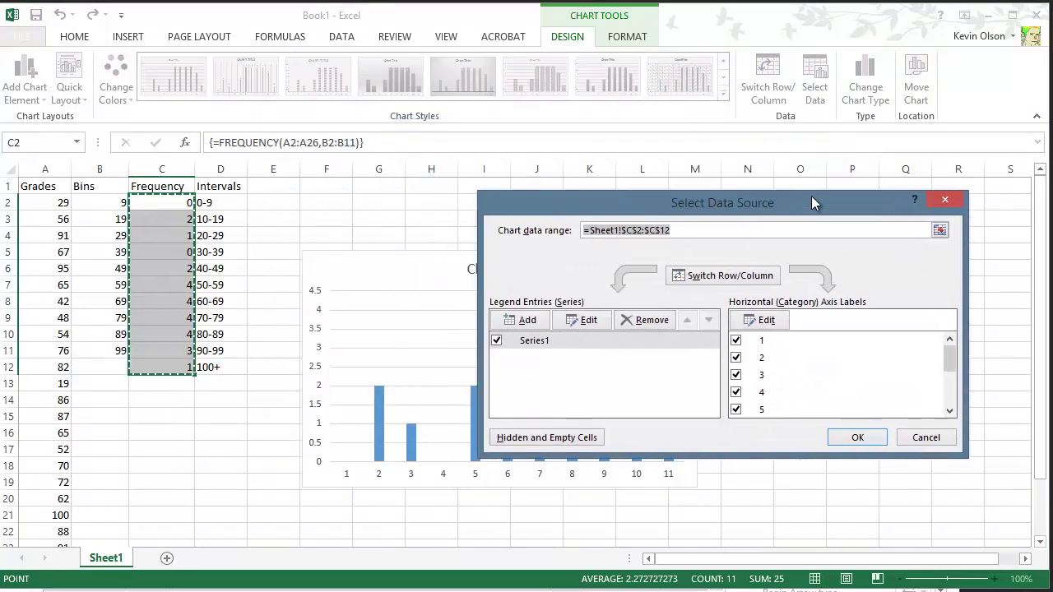
{"action": "left_click", "coordinate": [749, 321]}
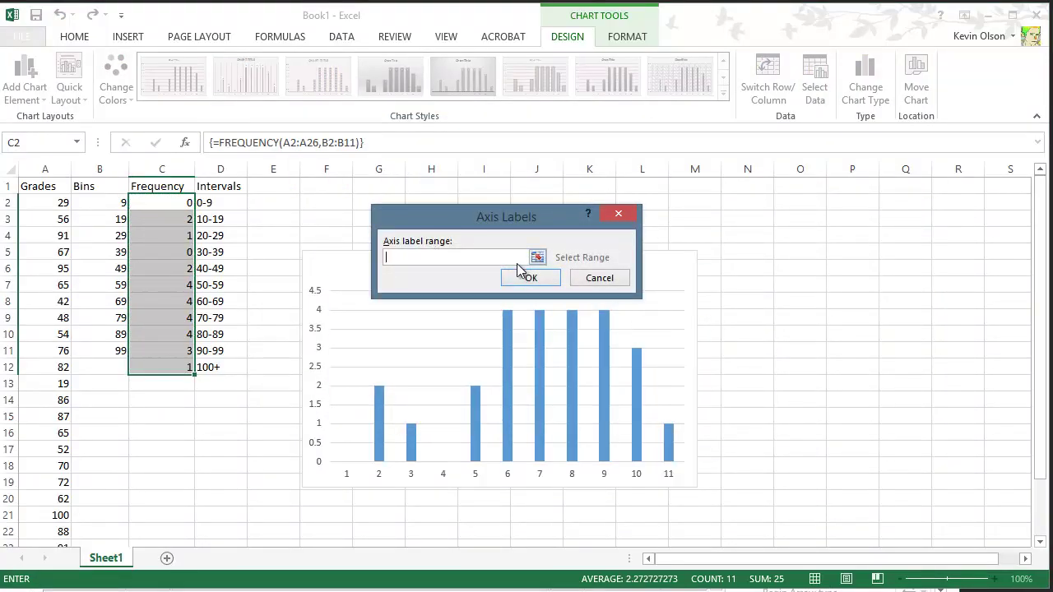
{"action": "left_click", "coordinate": [538, 259]}
{"action": "left_click_drag", "start_coordinate": [215, 203], "coordinate": [222, 370]}
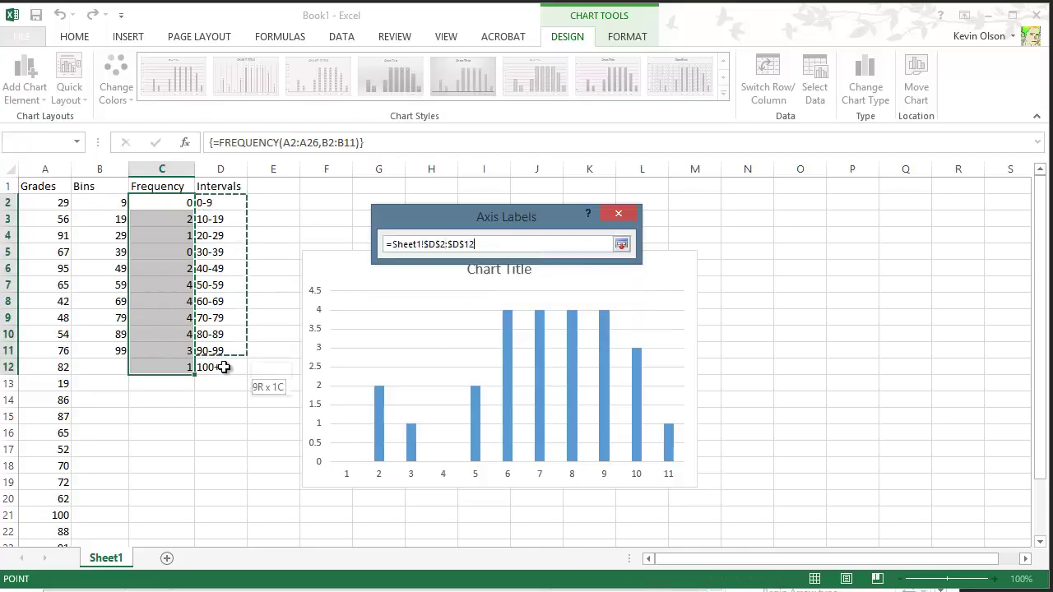
{"action": "left_click", "coordinate": [620, 246]}
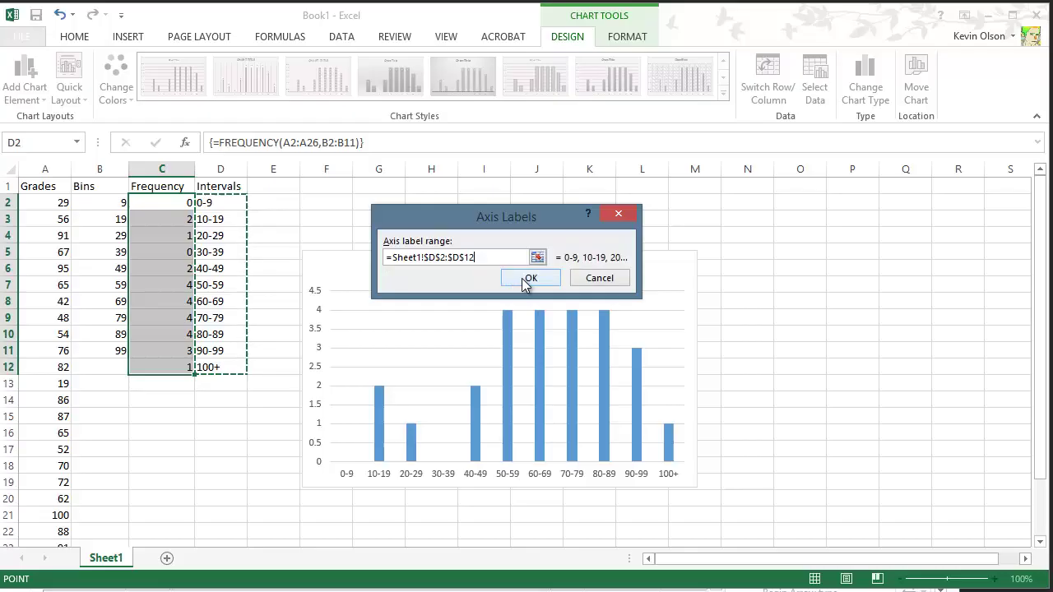
{"action": "left_click", "coordinate": [529, 279]}
{"action": "left_click", "coordinate": [850, 443]}
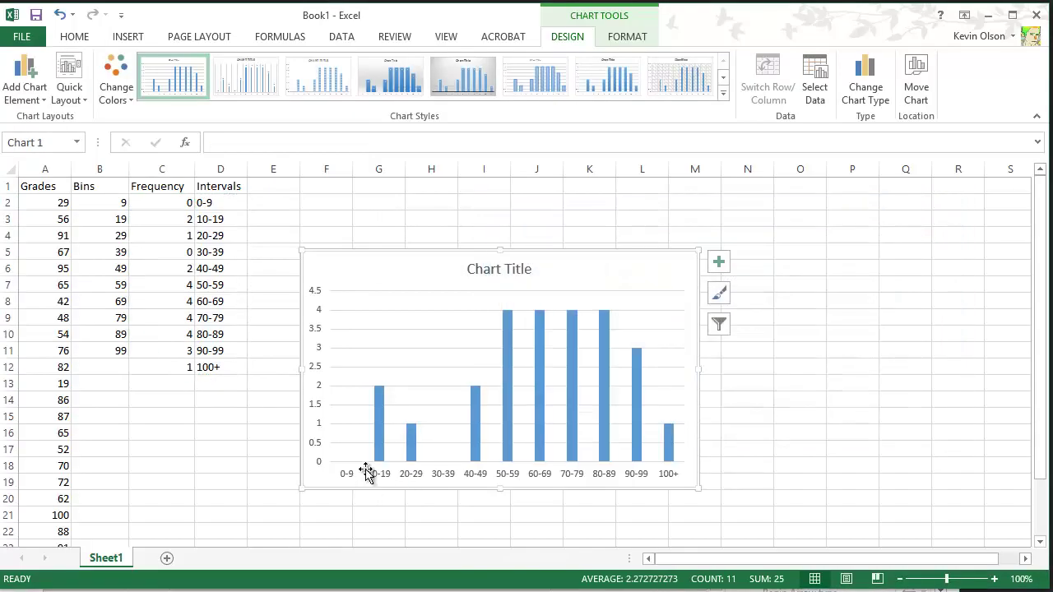
{"action": "left_click", "coordinate": [350, 478]}
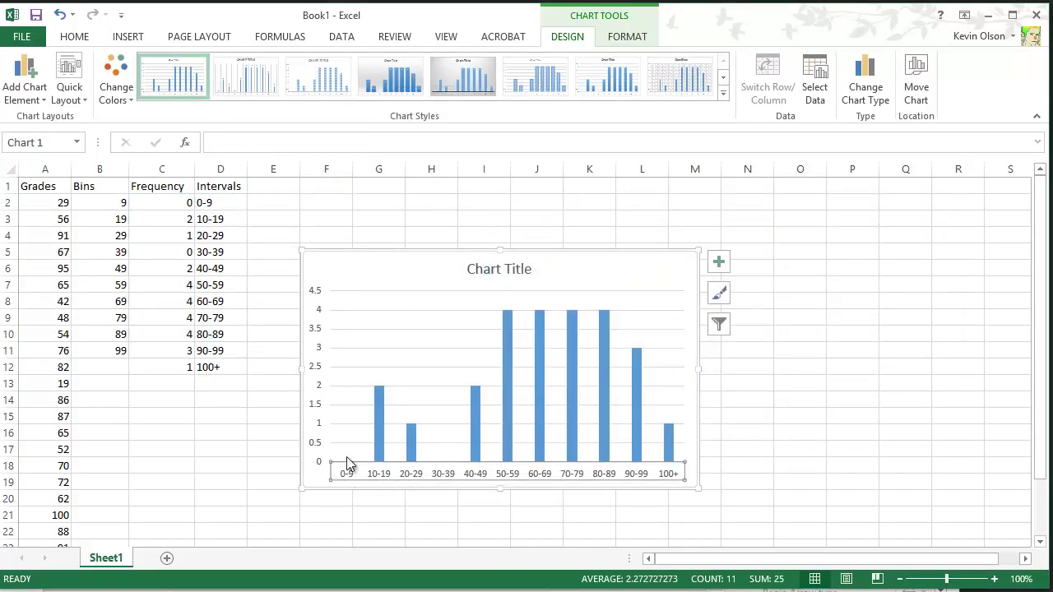
Set the column series' gap width to 0% so the grade bars touch
{"action": "left_click", "coordinate": [317, 481]}
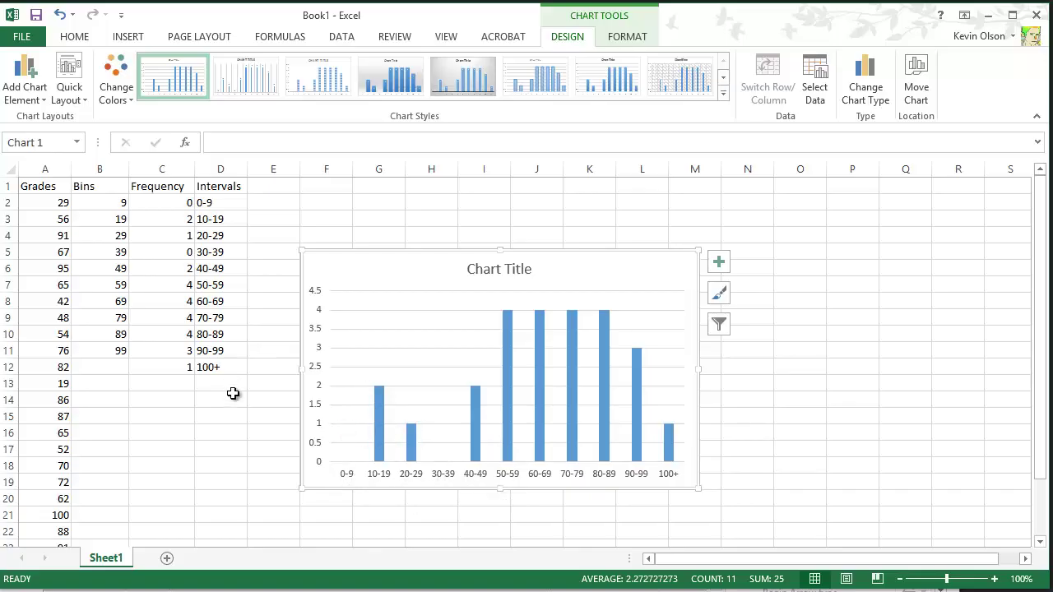
{"action": "left_click_drag", "start_coordinate": [398, 268], "coordinate": [363, 260]}
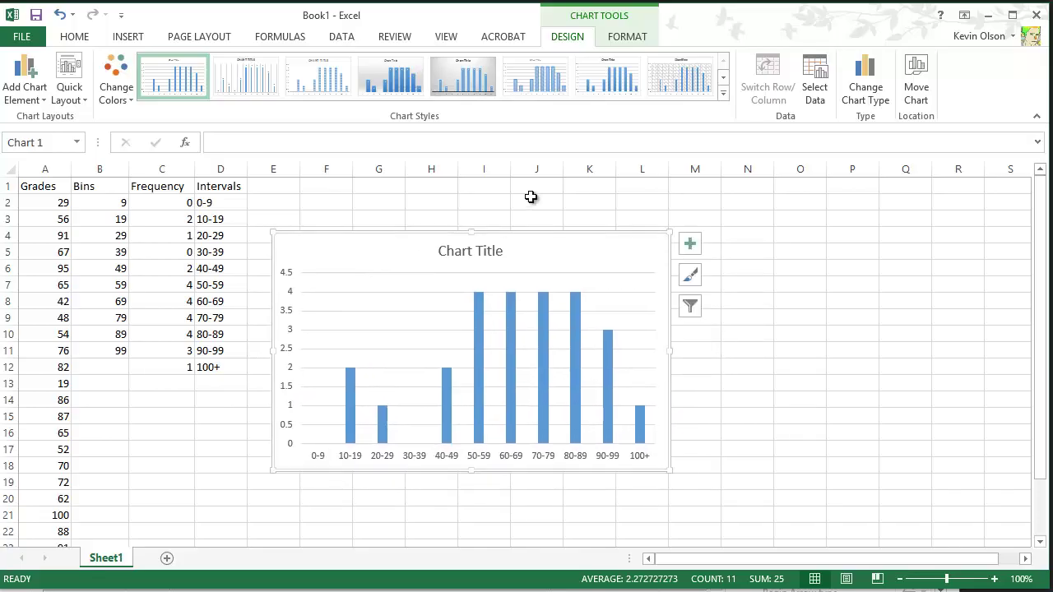
{"action": "double_click", "coordinate": [480, 372]}
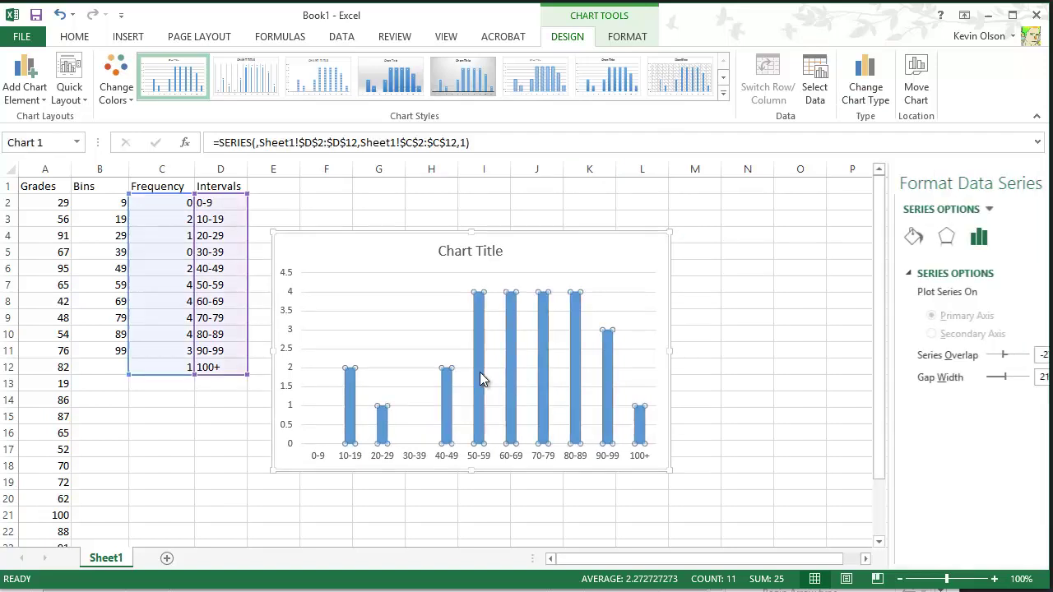
{"action": "scroll", "coordinate": [479, 372], "scroll_direction": "down", "scroll_amount": 1}
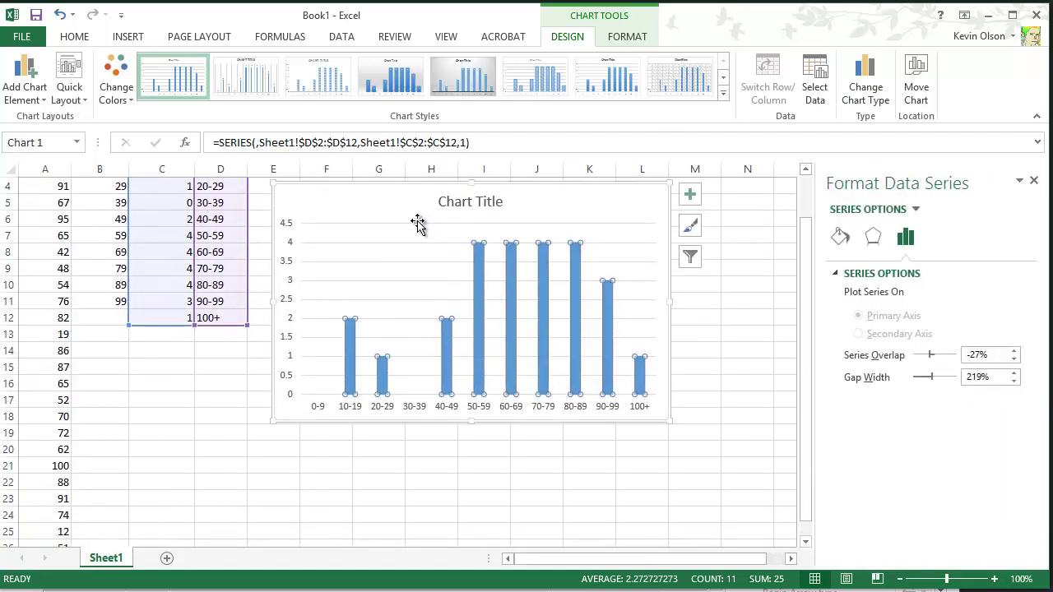
{"action": "left_click", "coordinate": [418, 225]}
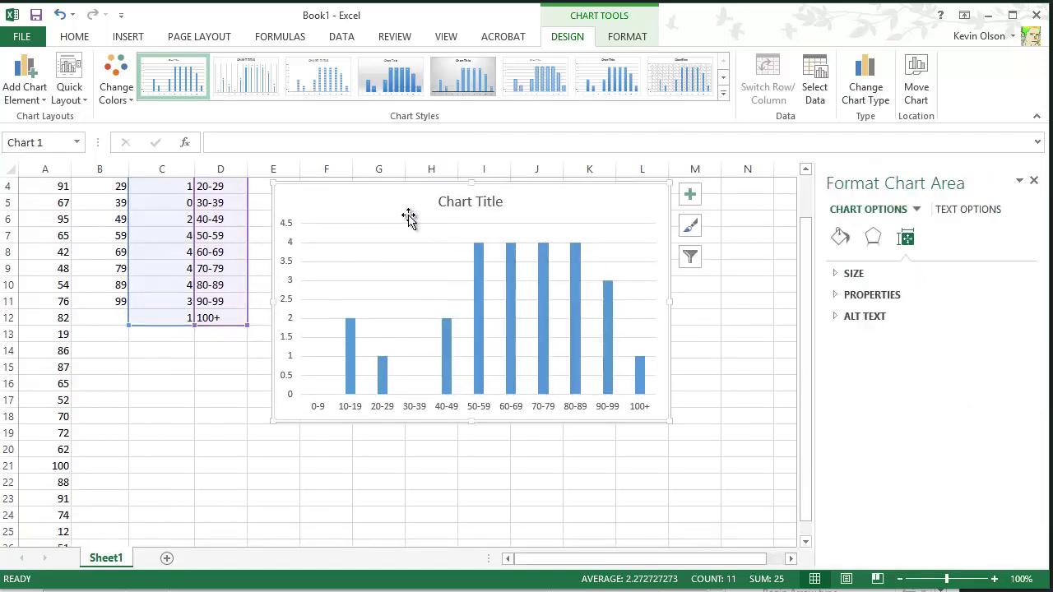
{"action": "left_click", "coordinate": [482, 345]}
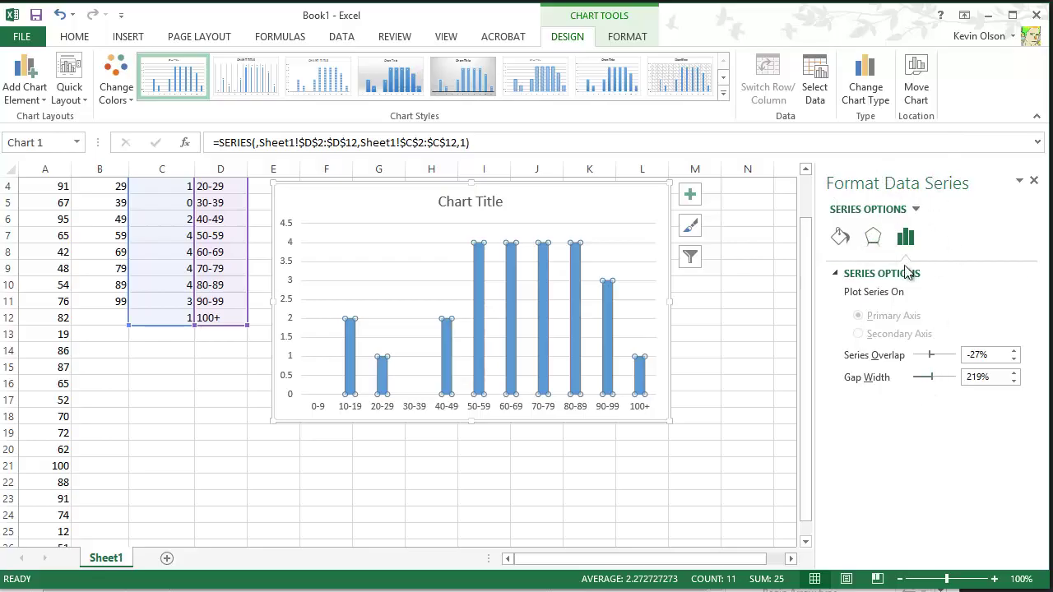
{"action": "left_click_drag", "start_coordinate": [931, 378], "coordinate": [911, 380]}
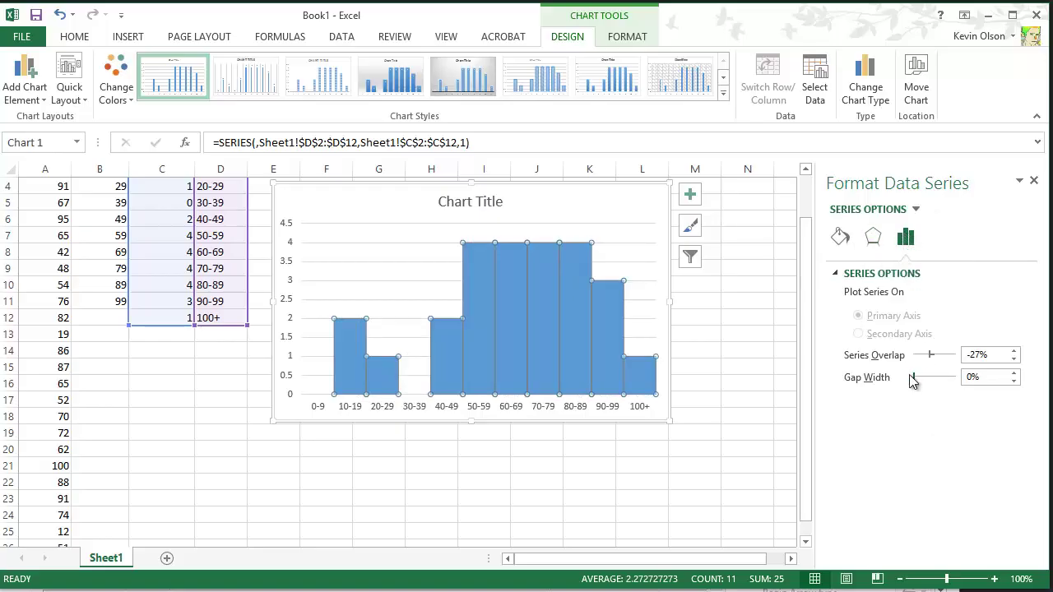
{"action": "left_click", "coordinate": [336, 217]}
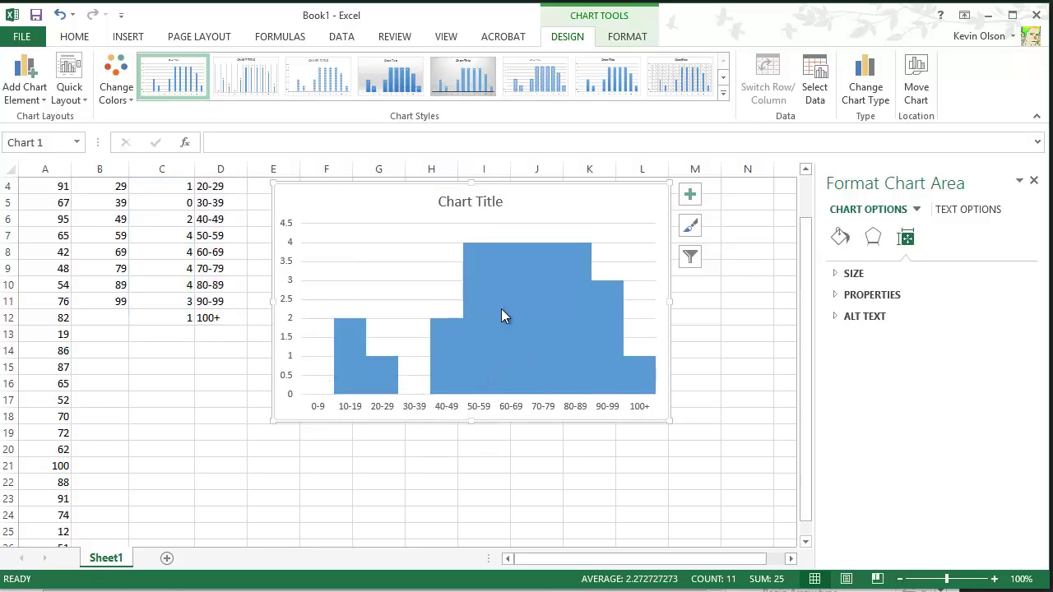
Shift the chart slightly lower and retitle it 'Student Grades'
{"action": "left_click", "coordinate": [404, 238]}
{"action": "left_click", "coordinate": [362, 210]}
{"action": "left_click_drag", "start_coordinate": [398, 209], "coordinate": [401, 226]}
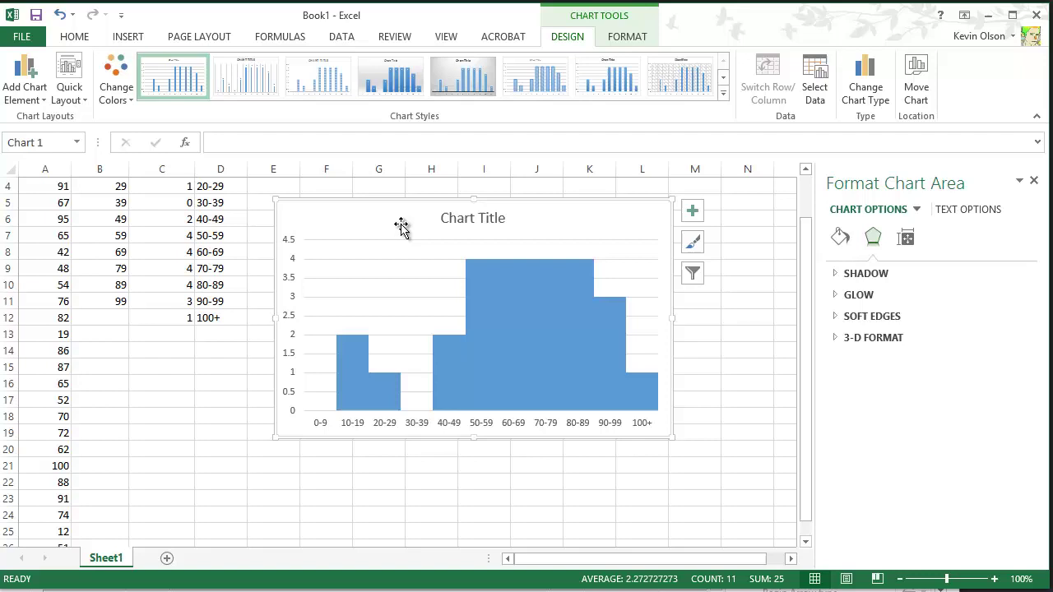
{"action": "left_click", "coordinate": [460, 226]}
{"action": "left_click", "coordinate": [501, 215]}
{"action": "left_click_drag", "start_coordinate": [503, 218], "coordinate": [453, 223]}
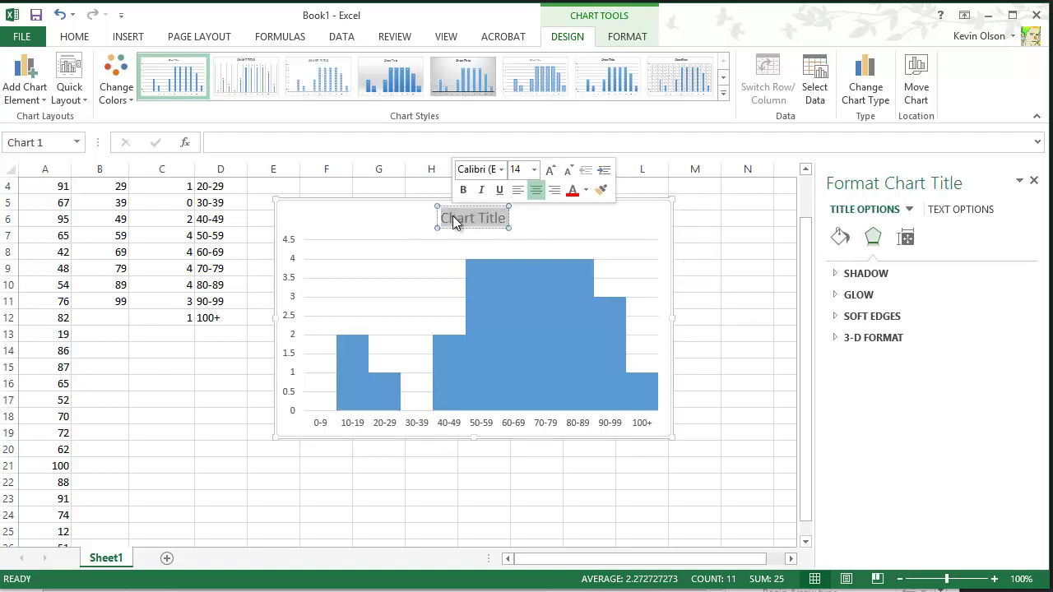
{"action": "type", "text": "Students="}
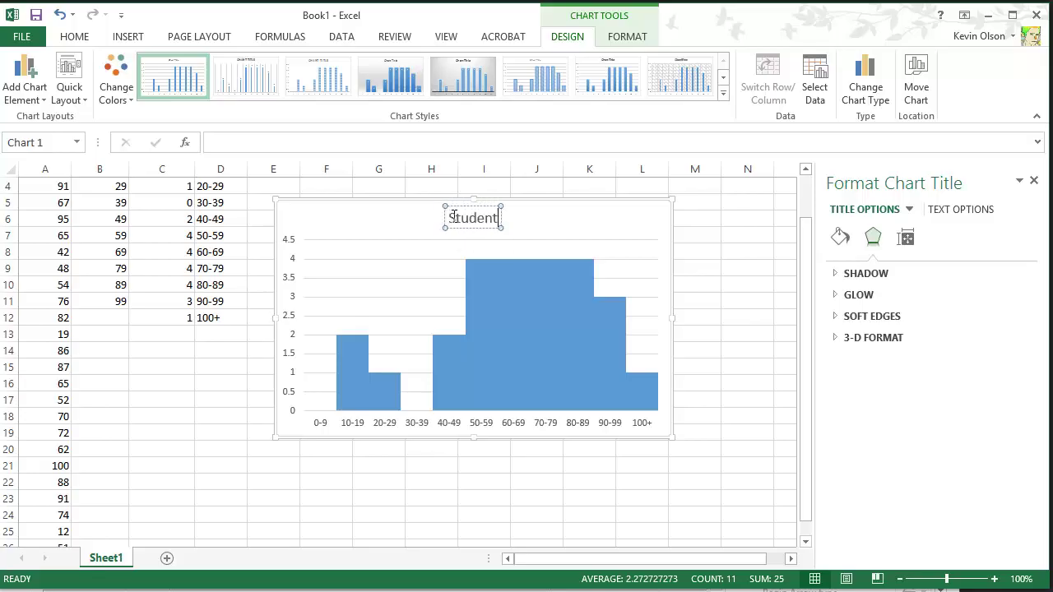
{"action": "key", "text": "BackSpace"}
{"action": "key", "text": "BackSpace"}
{"action": "type", "text": "Grades"}
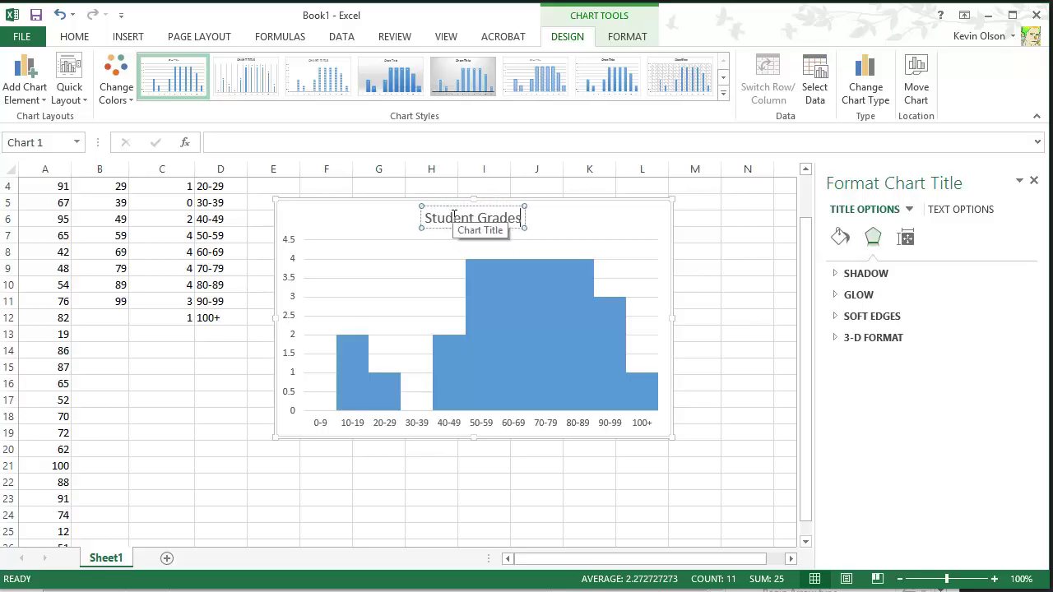
{"action": "left_click", "coordinate": [349, 227]}
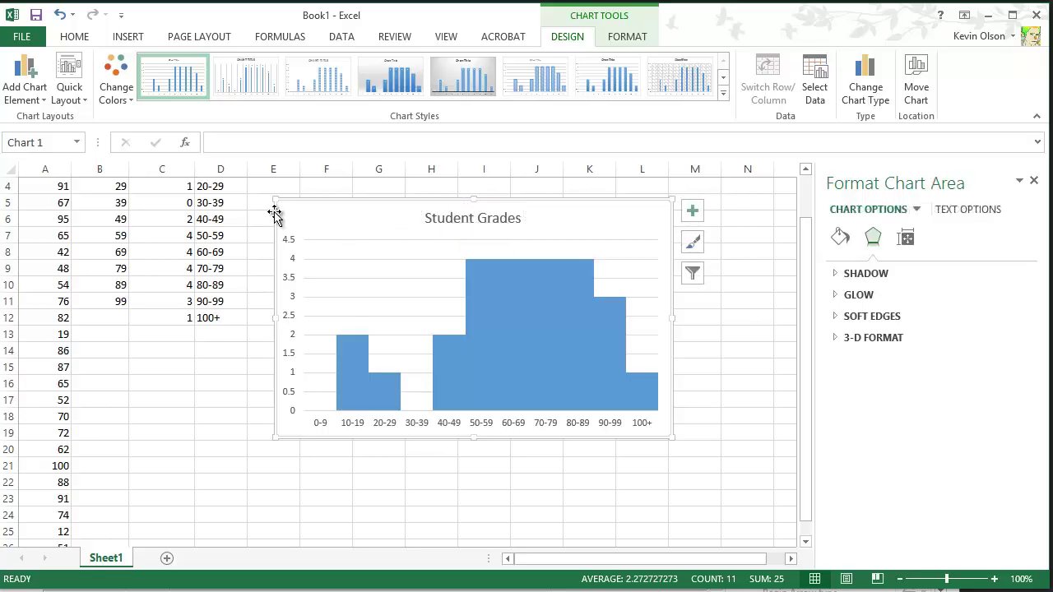
Add primary horizontal and primary vertical axis titles to the chart
{"action": "left_click", "coordinate": [31, 97]}
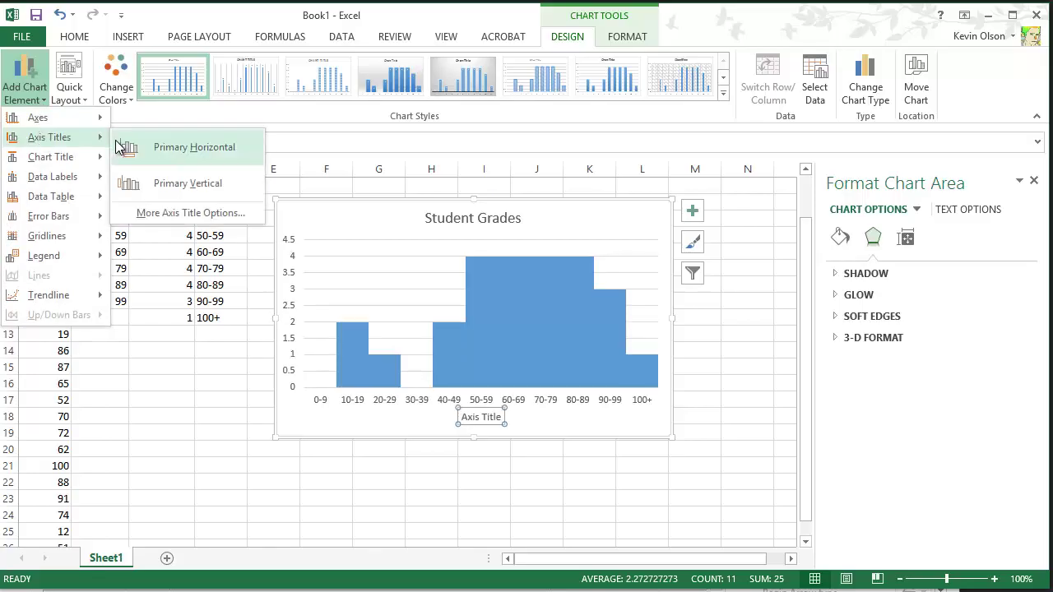
{"action": "left_click", "coordinate": [116, 145]}
{"action": "left_click", "coordinate": [38, 79]}
{"action": "mouse_move", "coordinate": [52, 134]}
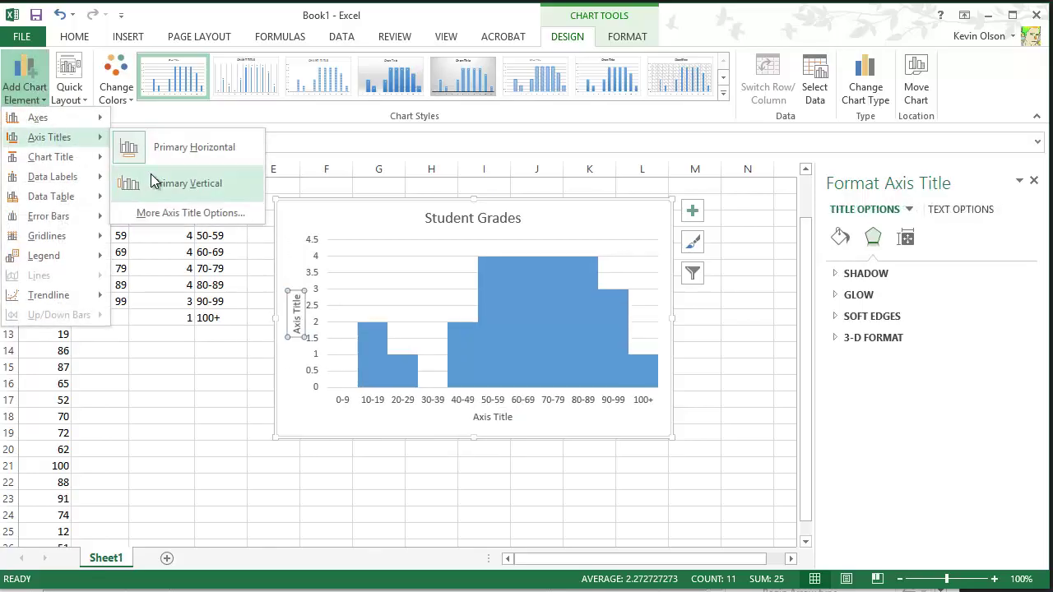
{"action": "left_click", "coordinate": [158, 181]}
Label the axes 'Grade Intervals' and 'Amount of Students Receiving Grades'
{"action": "left_click", "coordinate": [498, 417]}
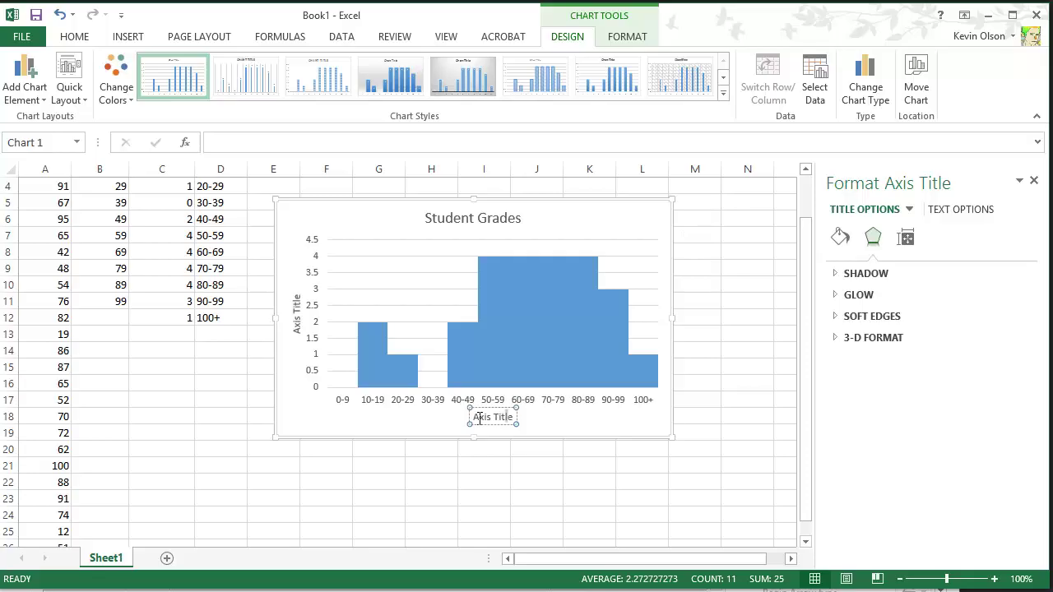
{"action": "triple_click", "coordinate": [480, 420]}
{"action": "type", "text": "Grade Intervals"}
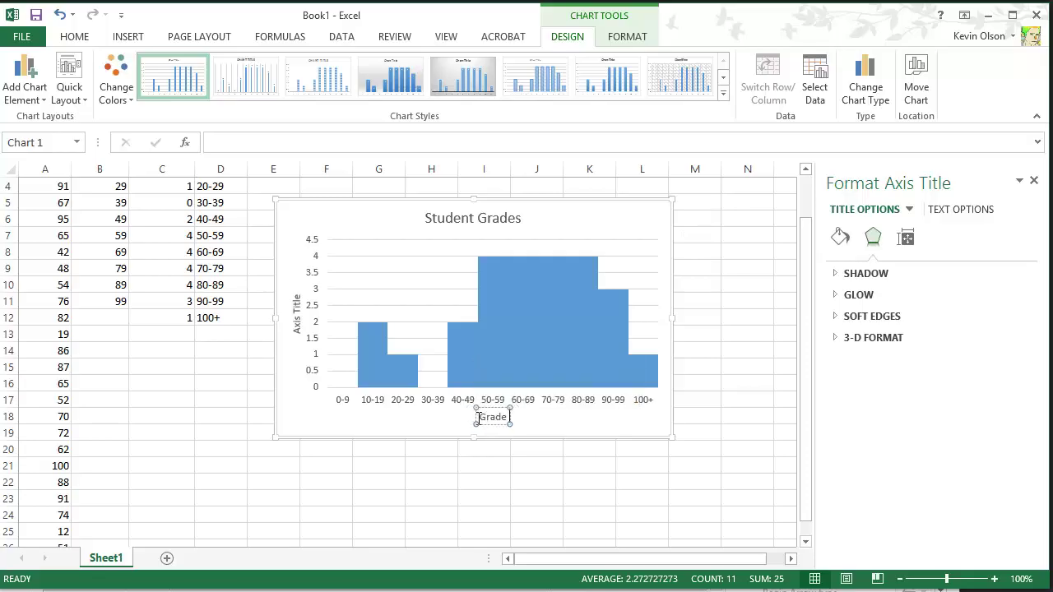
{"action": "left_click", "coordinate": [297, 306]}
{"action": "triple_click", "coordinate": [297, 306]}
{"action": "type", "text": "Amount"}
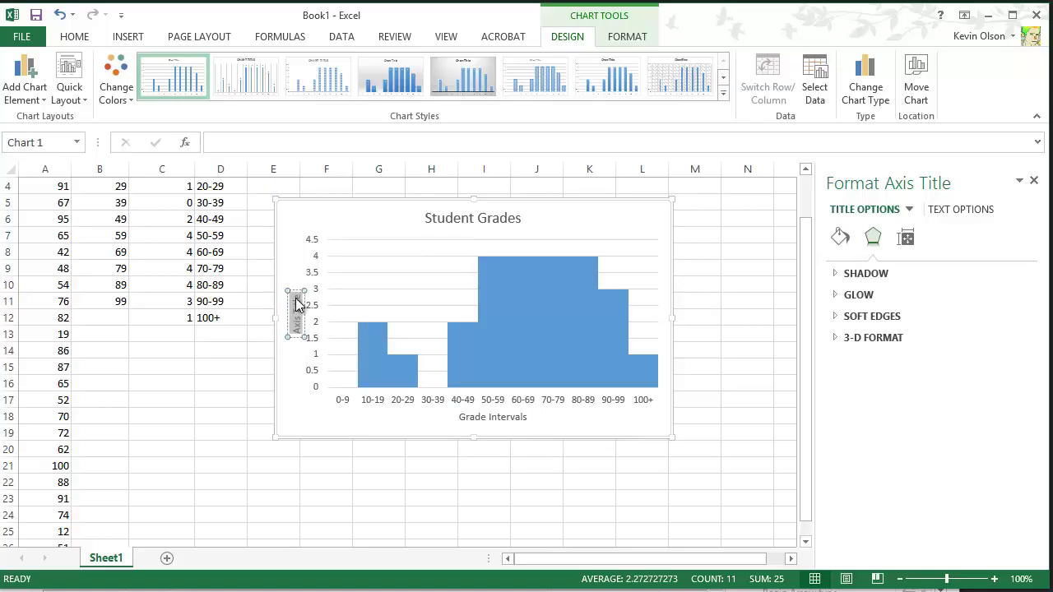
{"action": "type", "text": " of Students"}
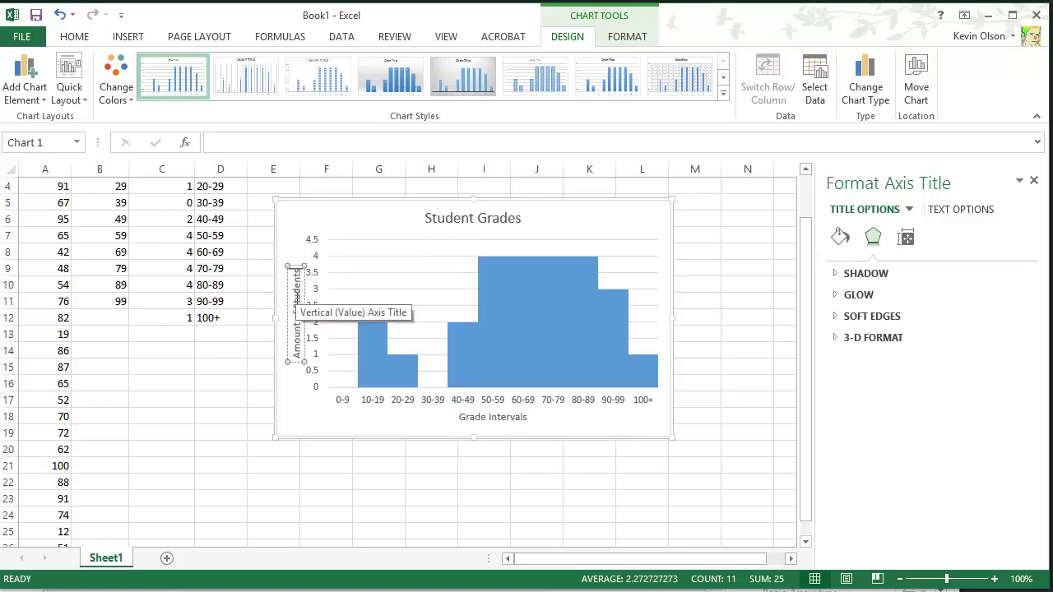
{"action": "type", "text": " Receiving Grades"}
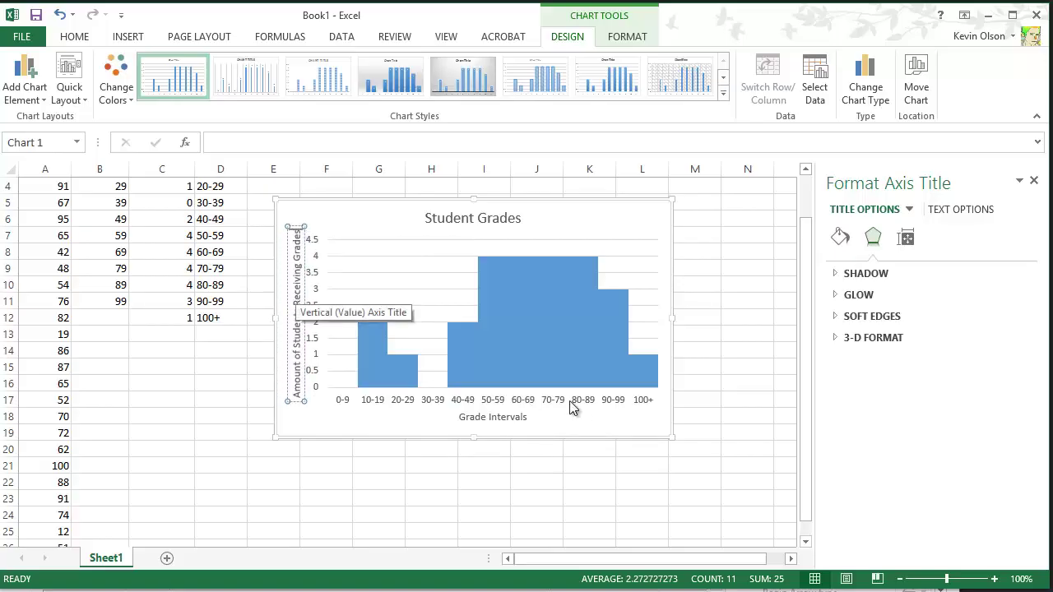
Resize the chart to be taller and narrower
{"action": "left_click", "coordinate": [602, 418]}
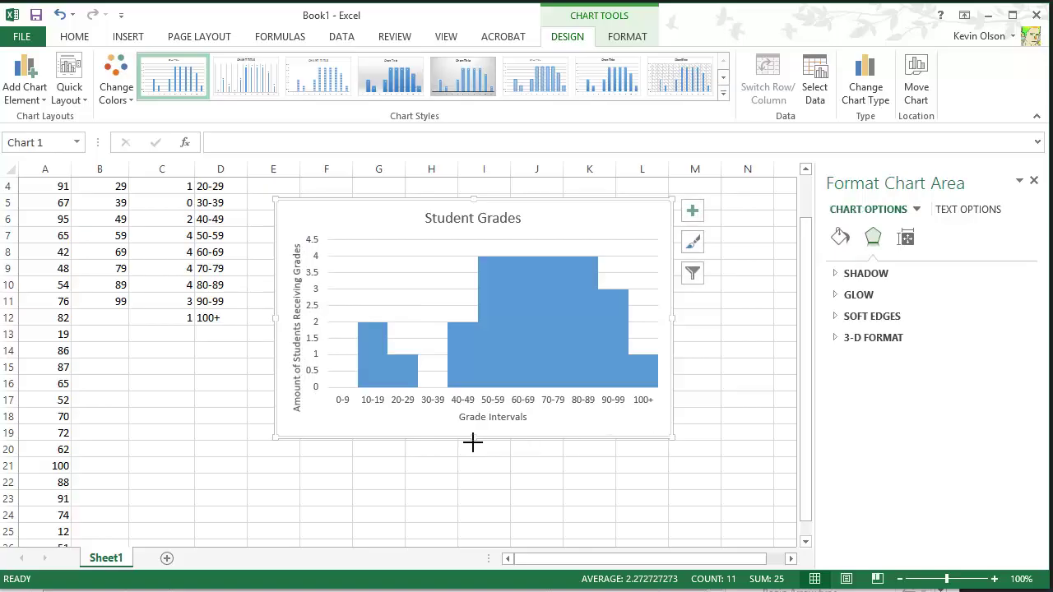
{"action": "left_click_drag", "start_coordinate": [473, 440], "coordinate": [474, 502]}
{"action": "left_click_drag", "start_coordinate": [673, 351], "coordinate": [619, 351]}
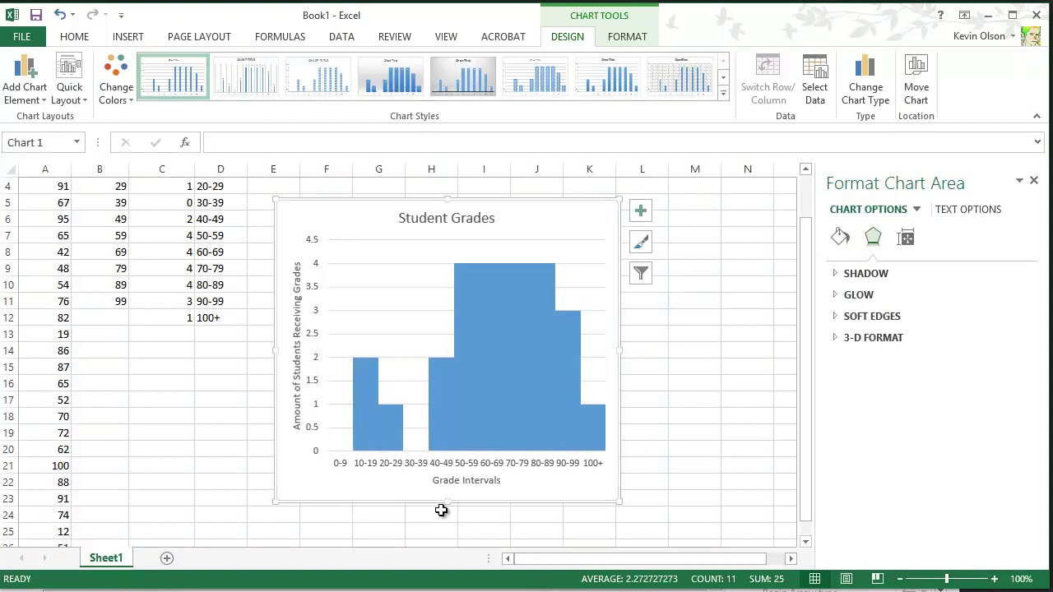
{"action": "left_click_drag", "start_coordinate": [446, 502], "coordinate": [447, 525]}
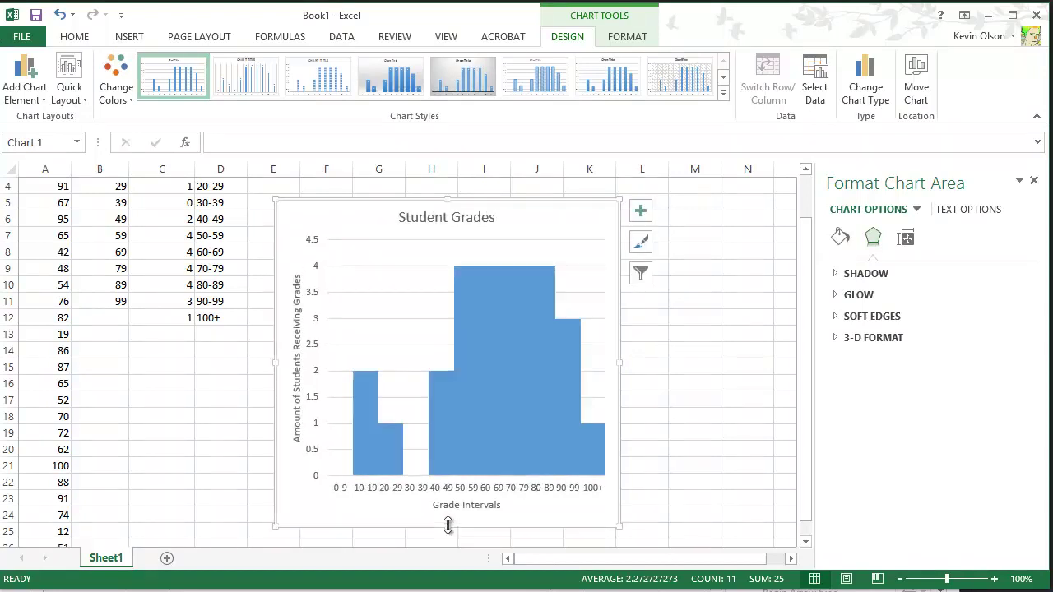
Give the histogram bars a solid black border
{"action": "left_click", "coordinate": [467, 351]}
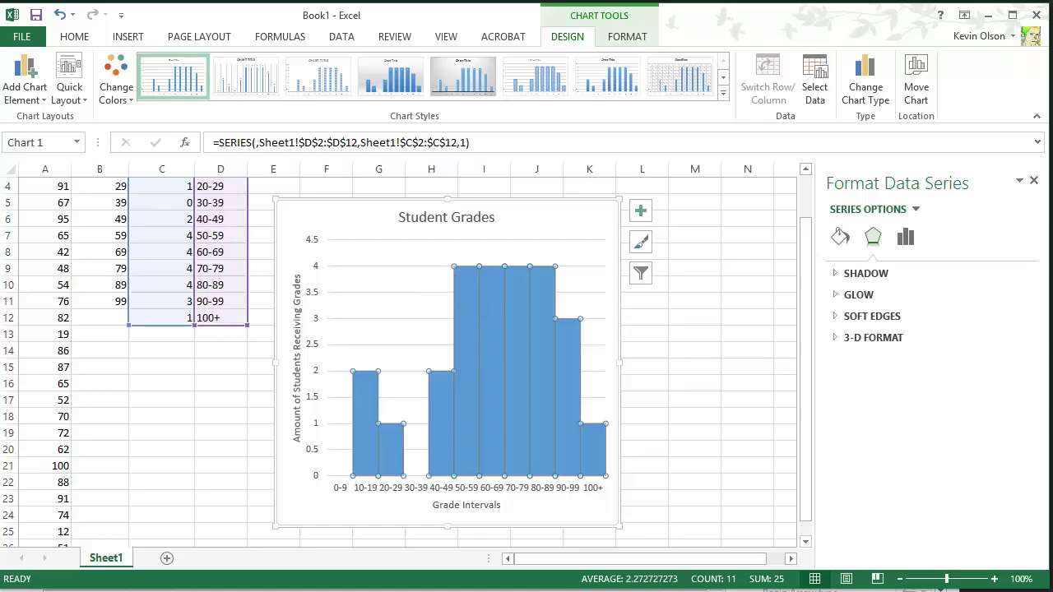
{"action": "left_click", "coordinate": [841, 238]}
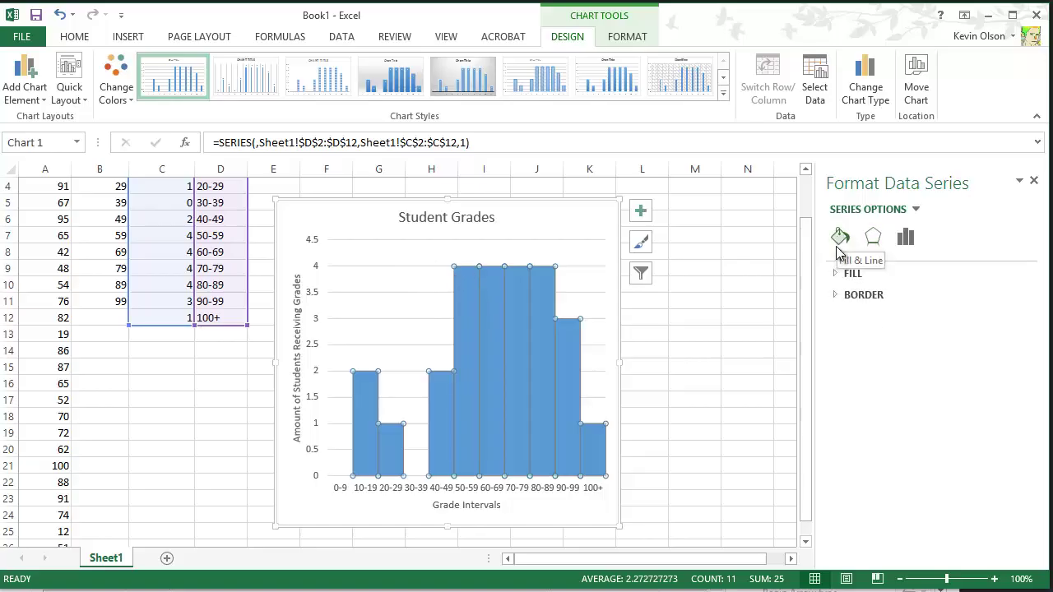
{"action": "left_click", "coordinate": [836, 295]}
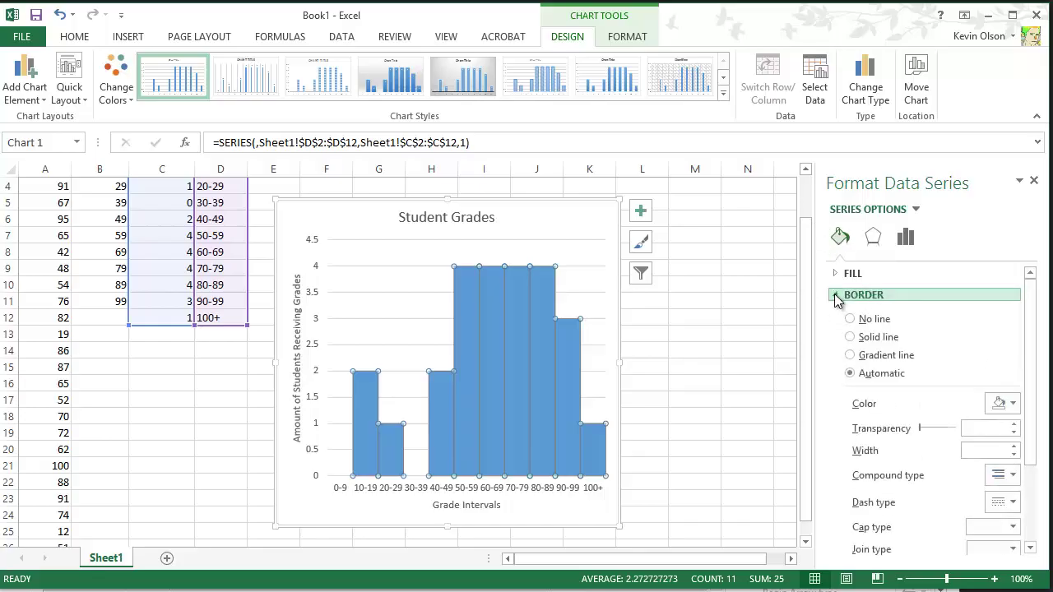
{"action": "left_click", "coordinate": [999, 404]}
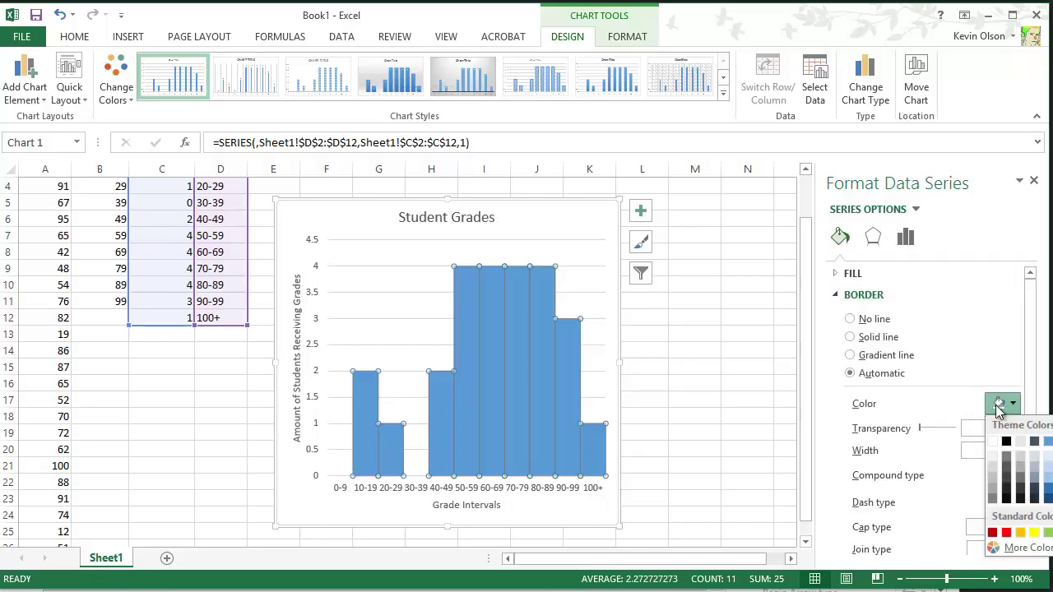
{"action": "left_click", "coordinate": [1007, 444]}
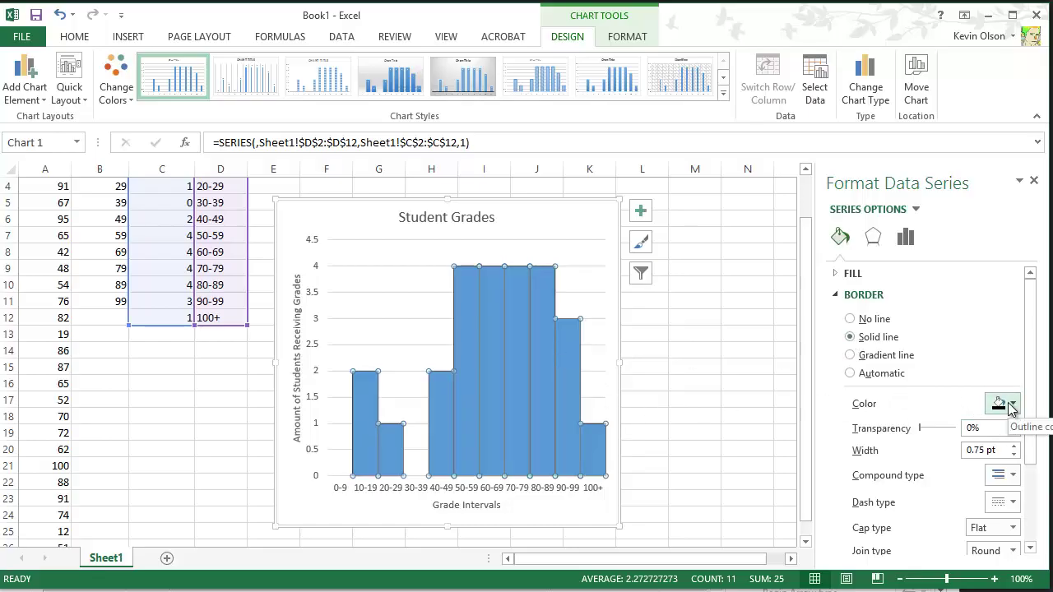
{"action": "left_click", "coordinate": [334, 231]}
{"action": "left_click", "coordinate": [506, 379]}
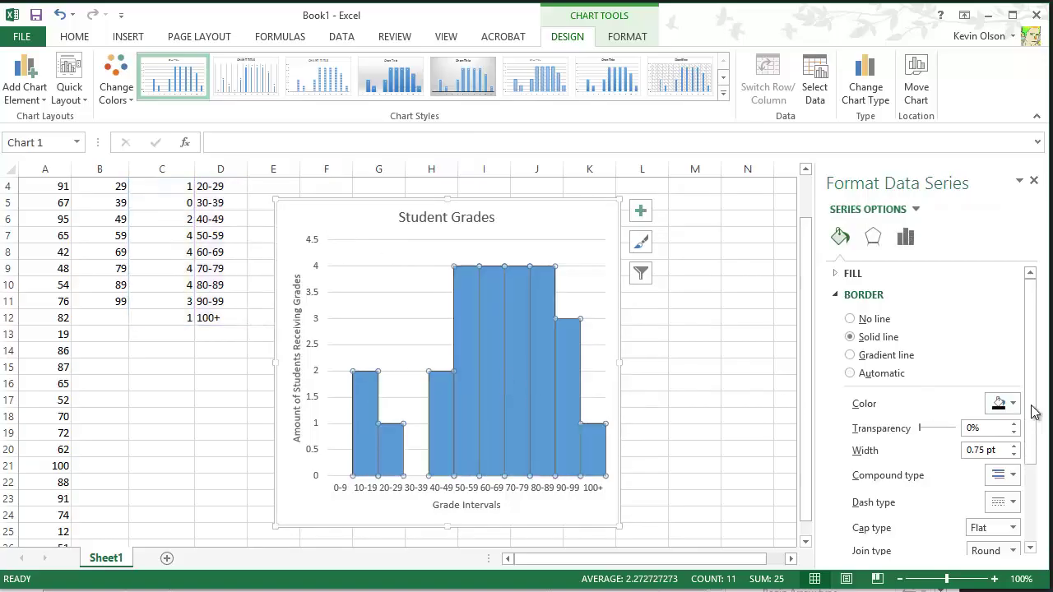
{"action": "left_click", "coordinate": [360, 265]}
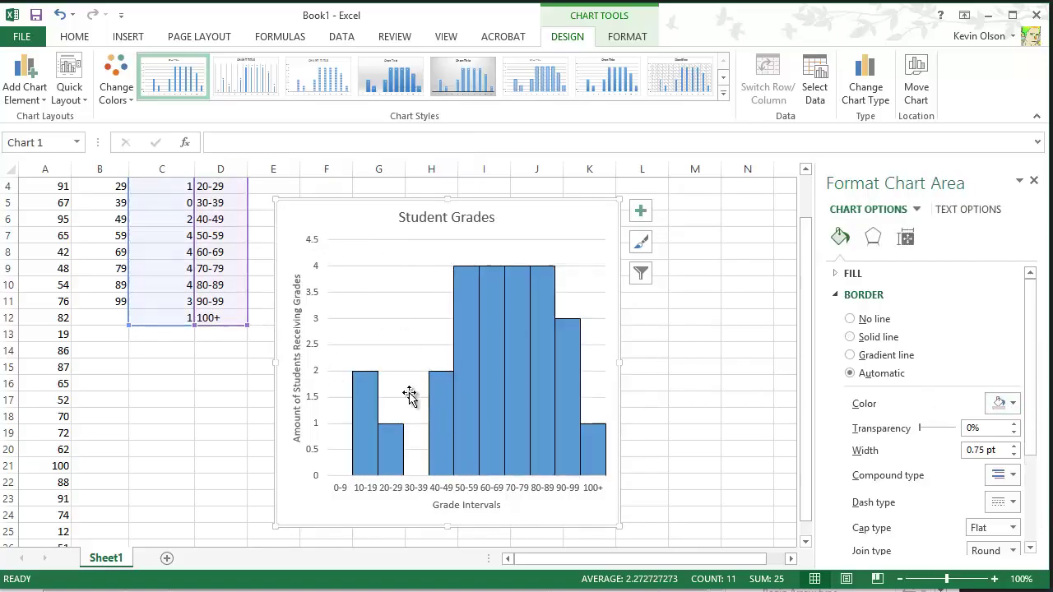